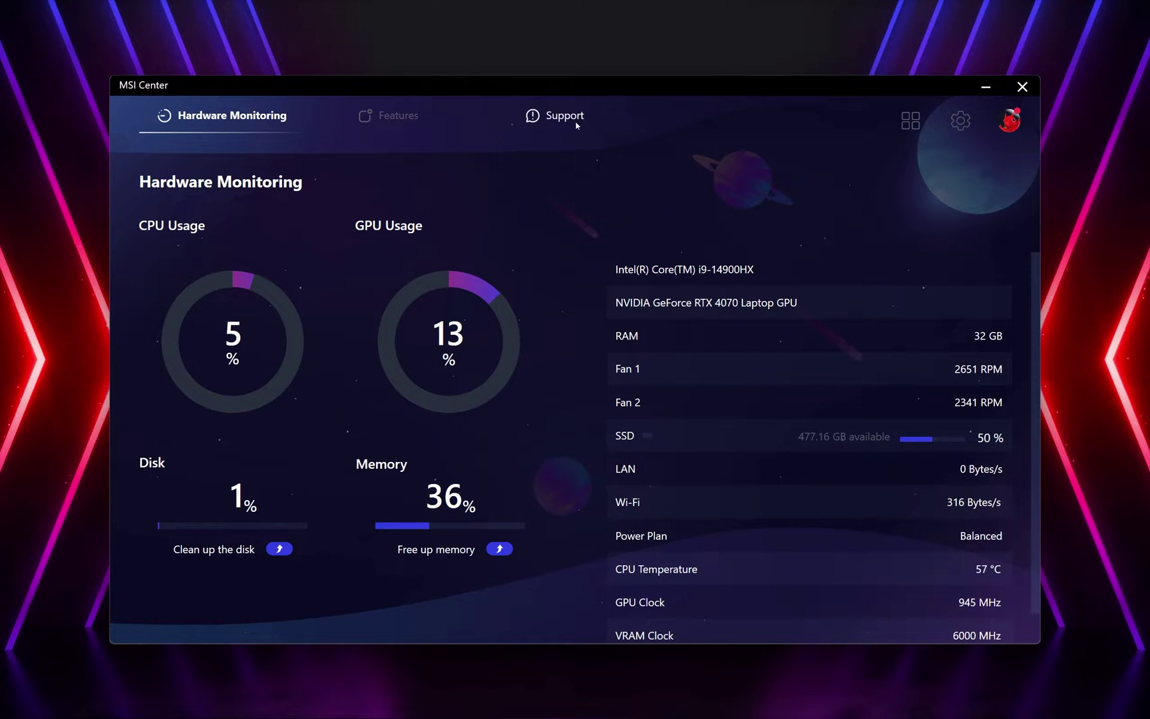
- Scroll through the Hardware Monitoring readings for CPU, GPU, disk, memory, fans and temperatures
mouse_move(380, 119)
scroll(885, 499, down, 1)
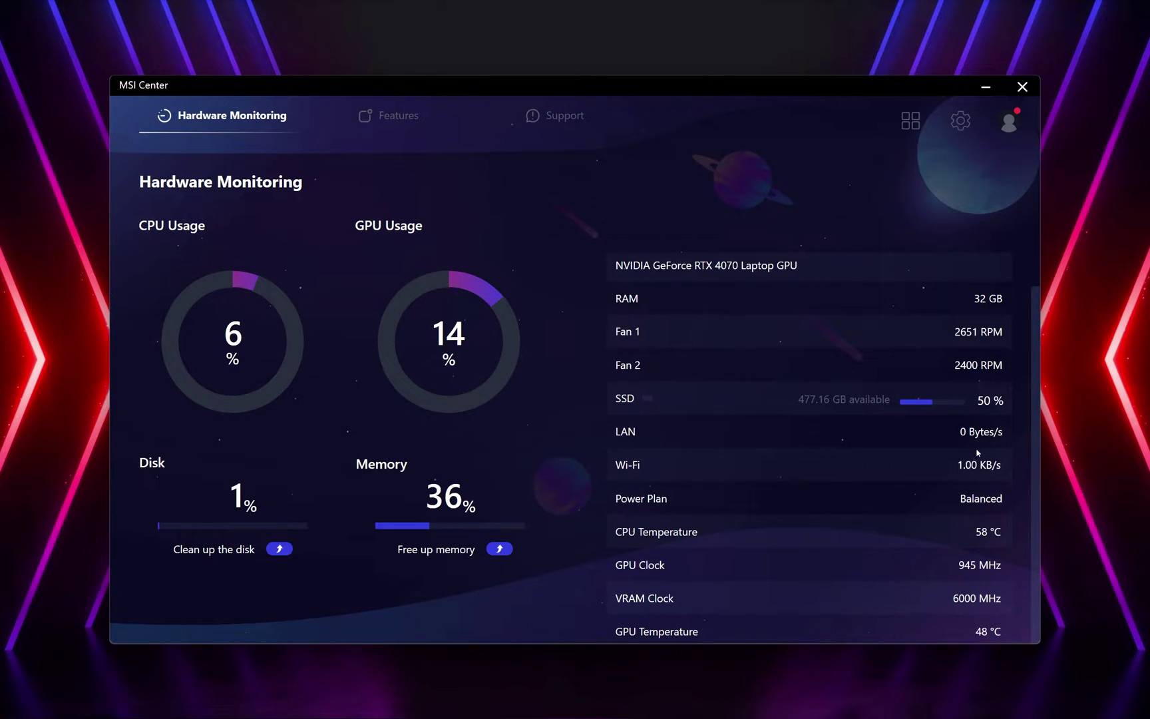
scroll(987, 464, up, 1)
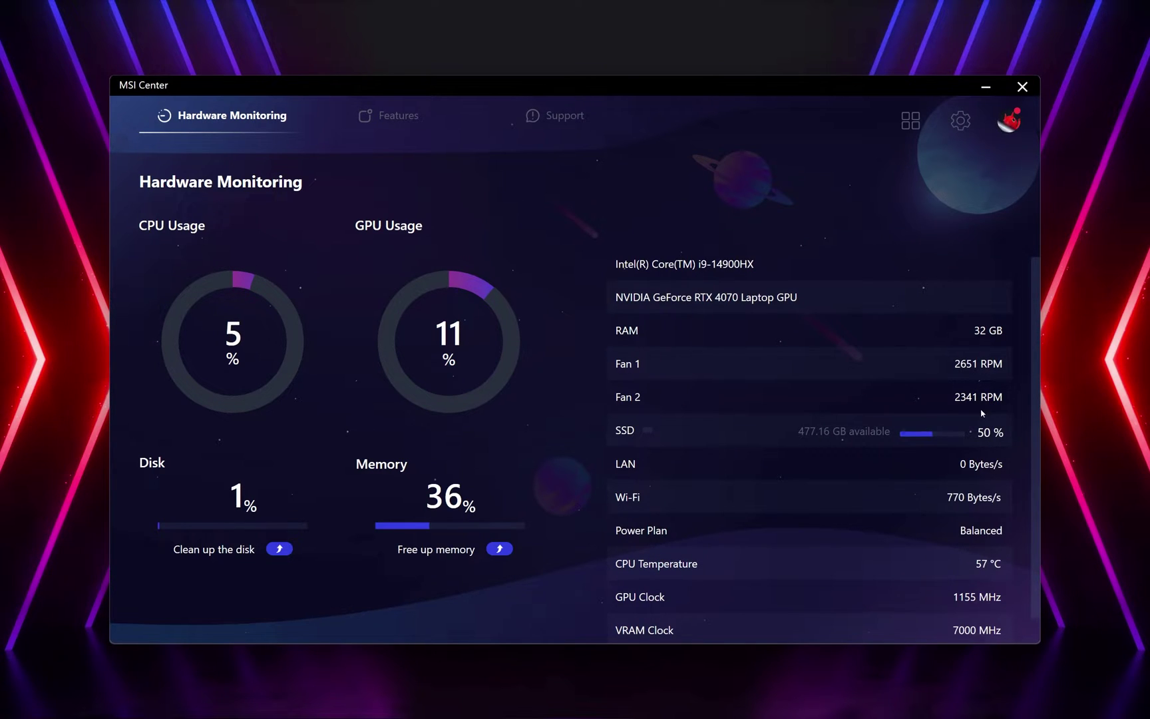
scroll(672, 329, down, 1)
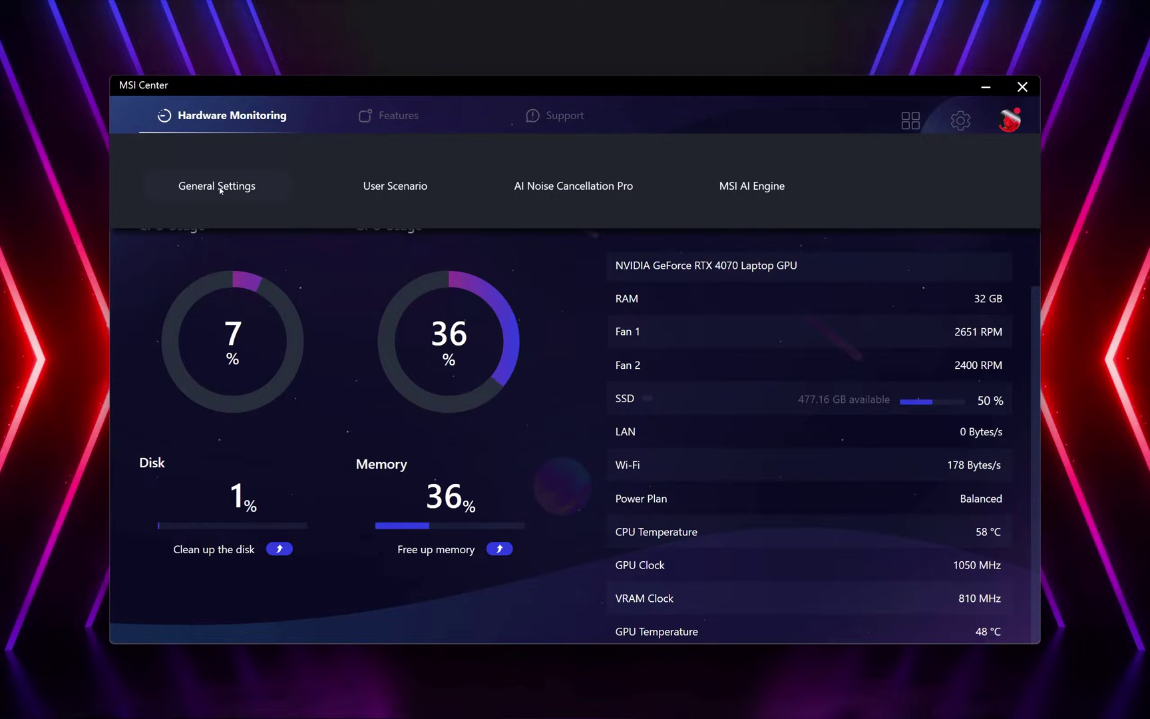
click(227, 186)
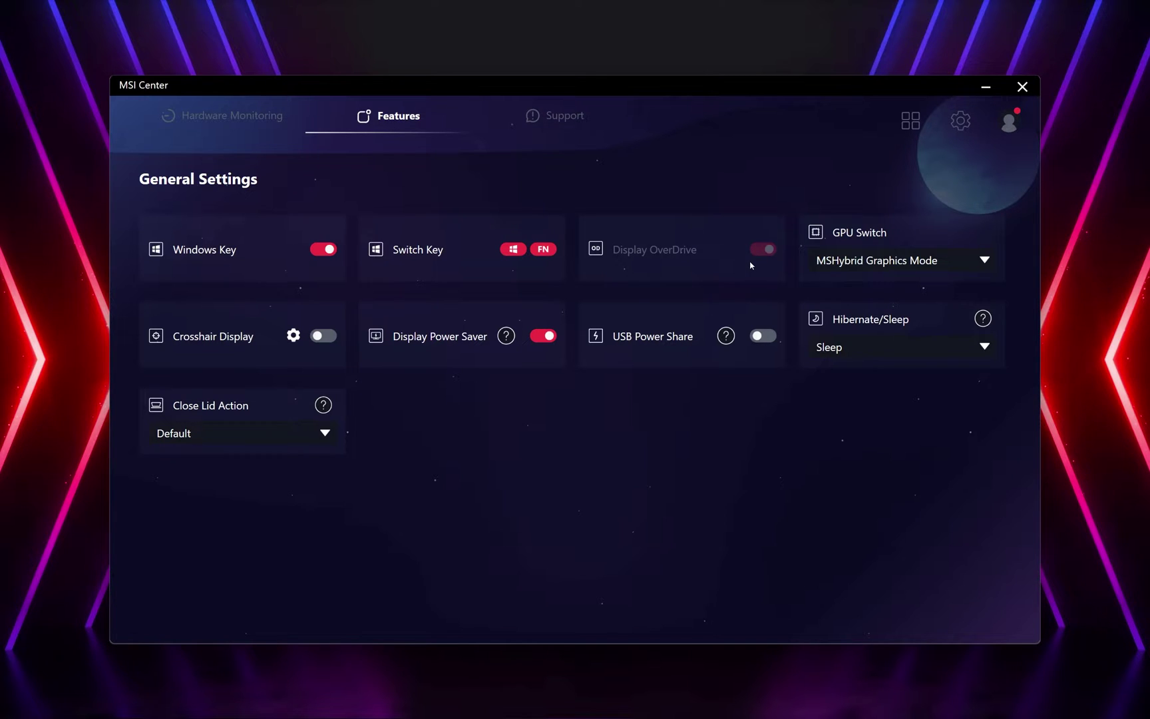
click(902, 267)
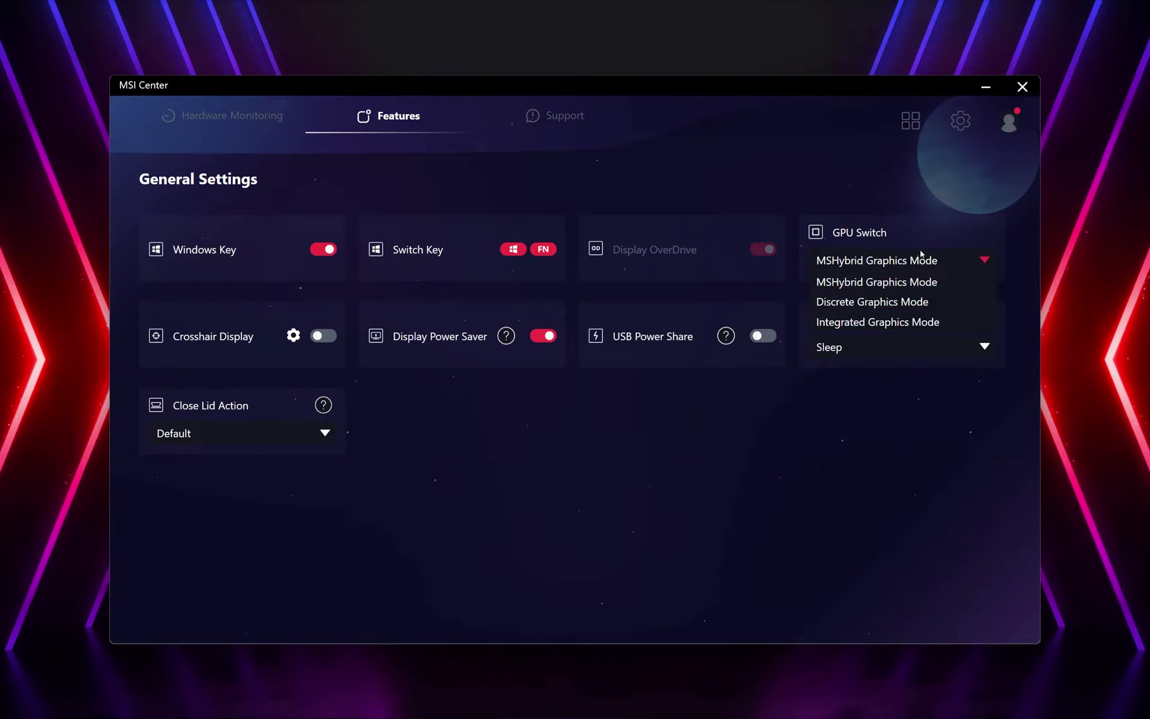
click(1008, 116)
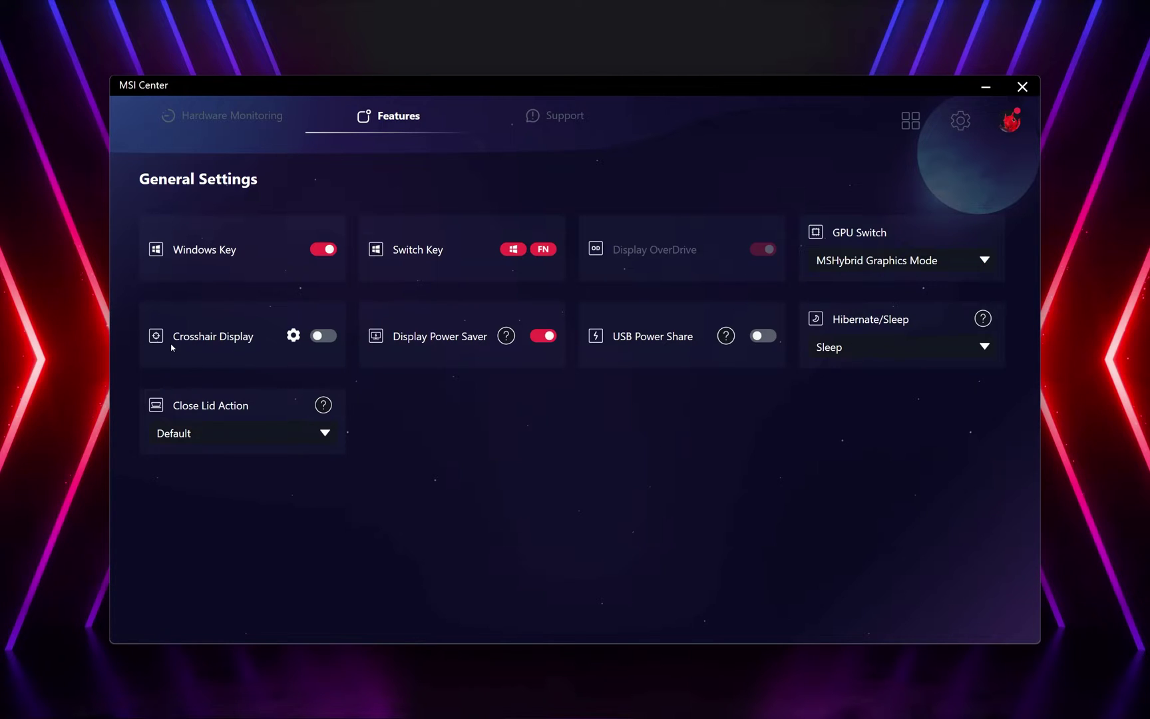
click(317, 336)
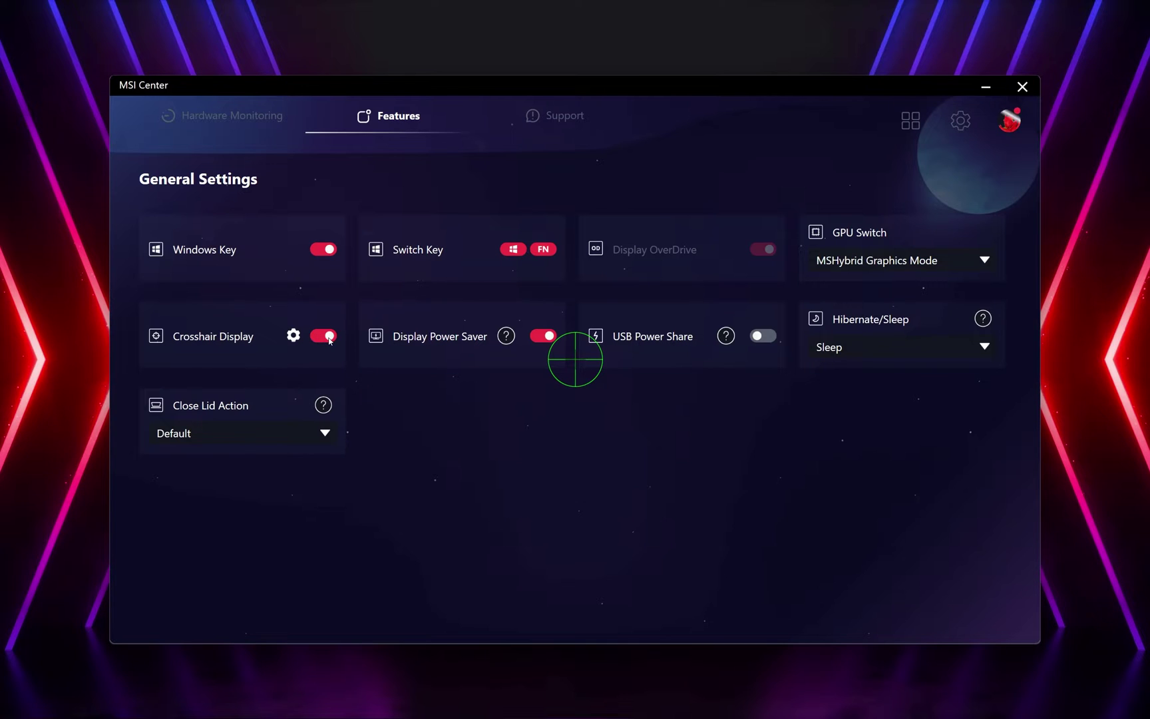
click(330, 338)
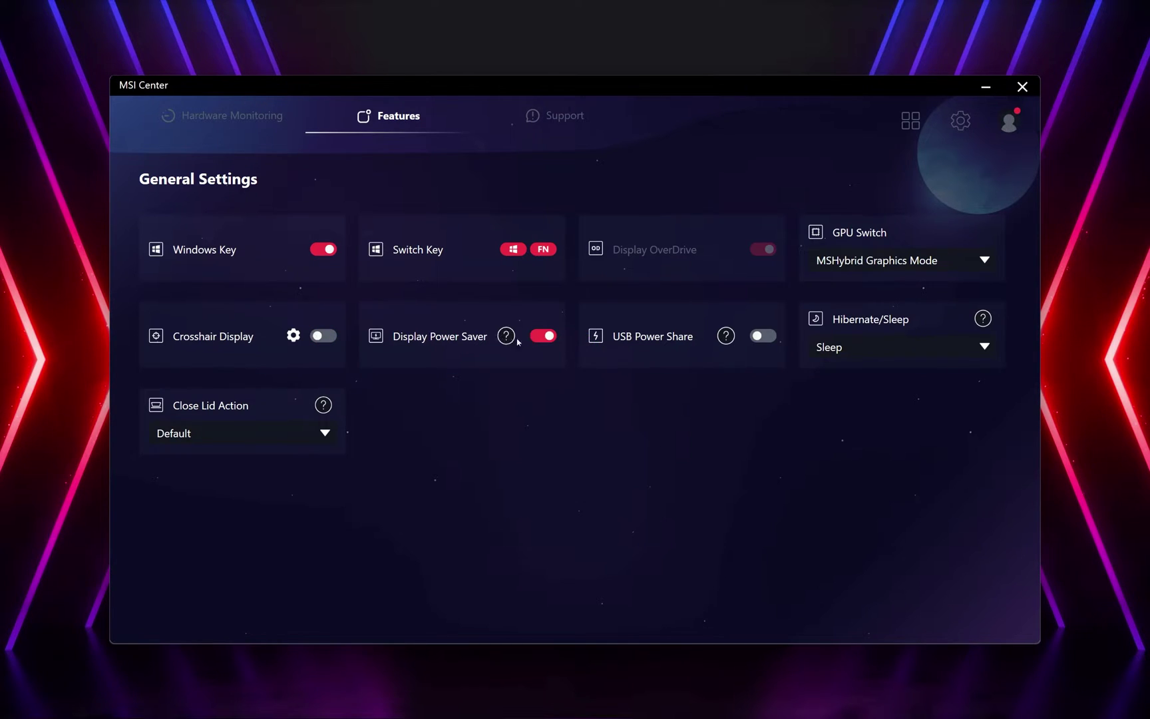
- Review the help tips, keeping Hibernate/Sleep on Sleep and Close Lid Action on Default
mouse_move(502, 337)
mouse_move(729, 339)
click(866, 351)
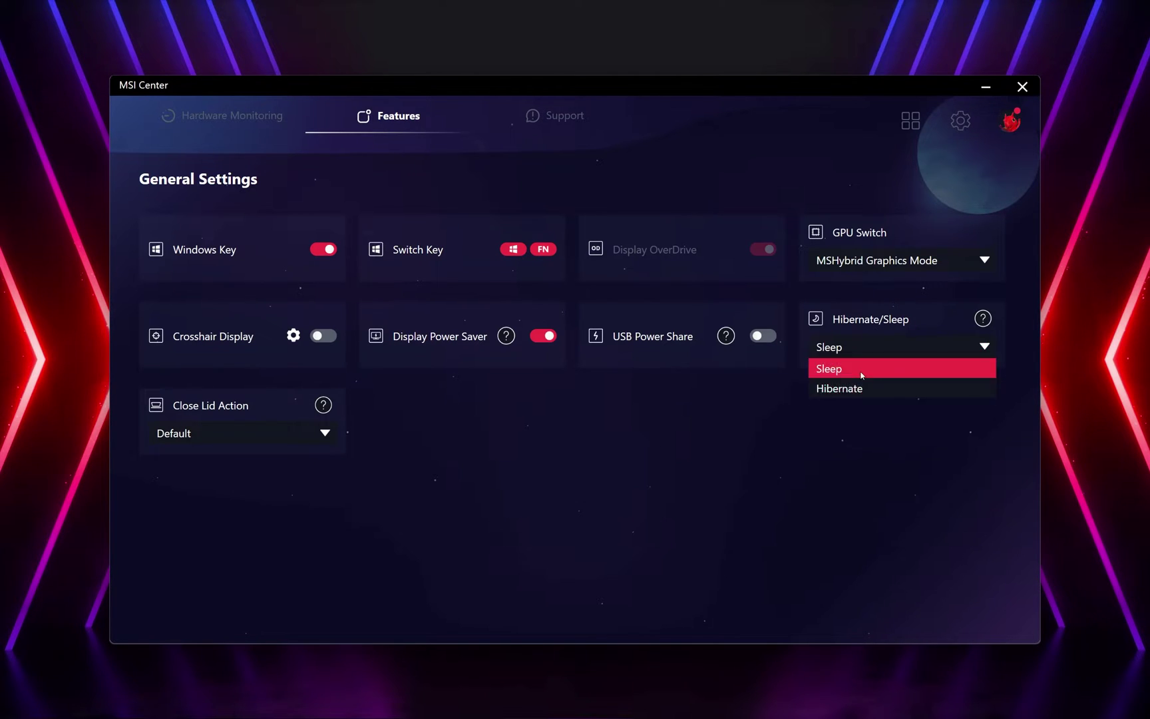
click(974, 340)
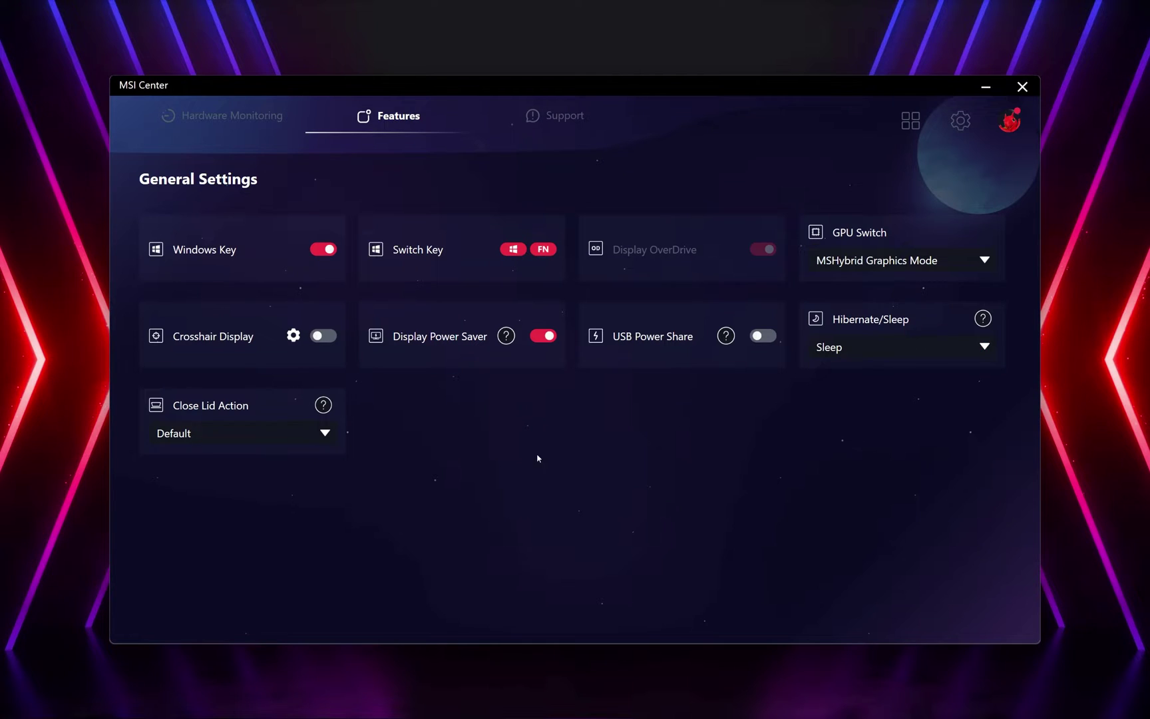
click(296, 438)
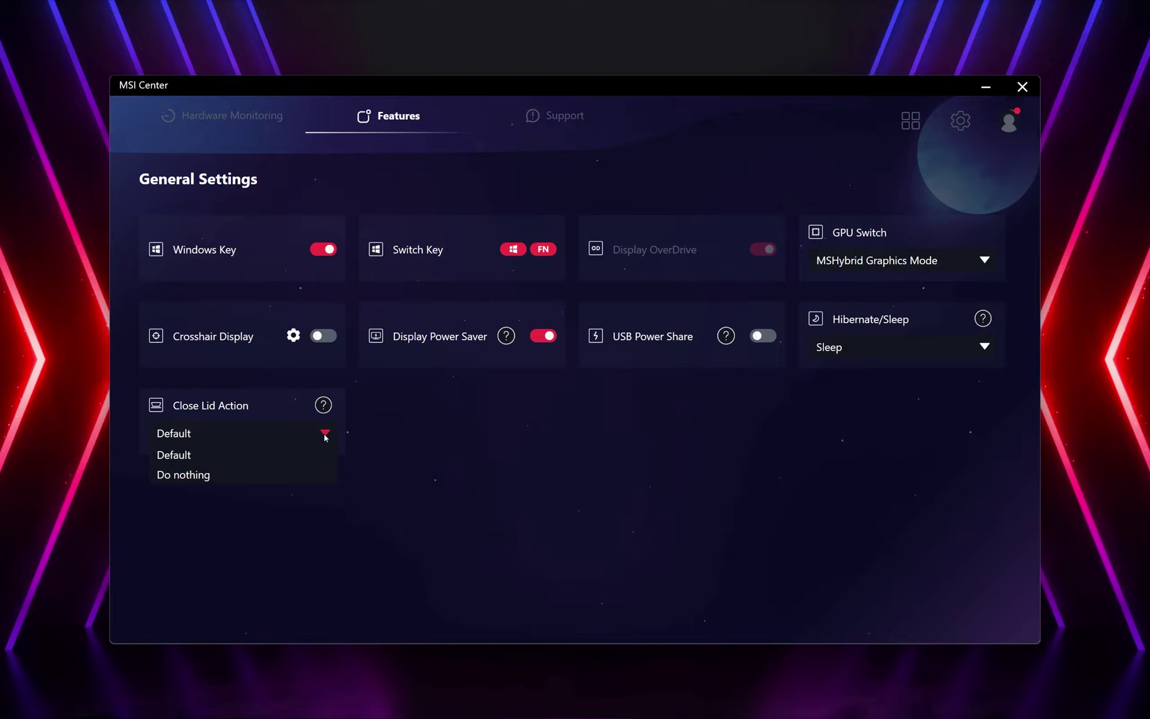
click(540, 460)
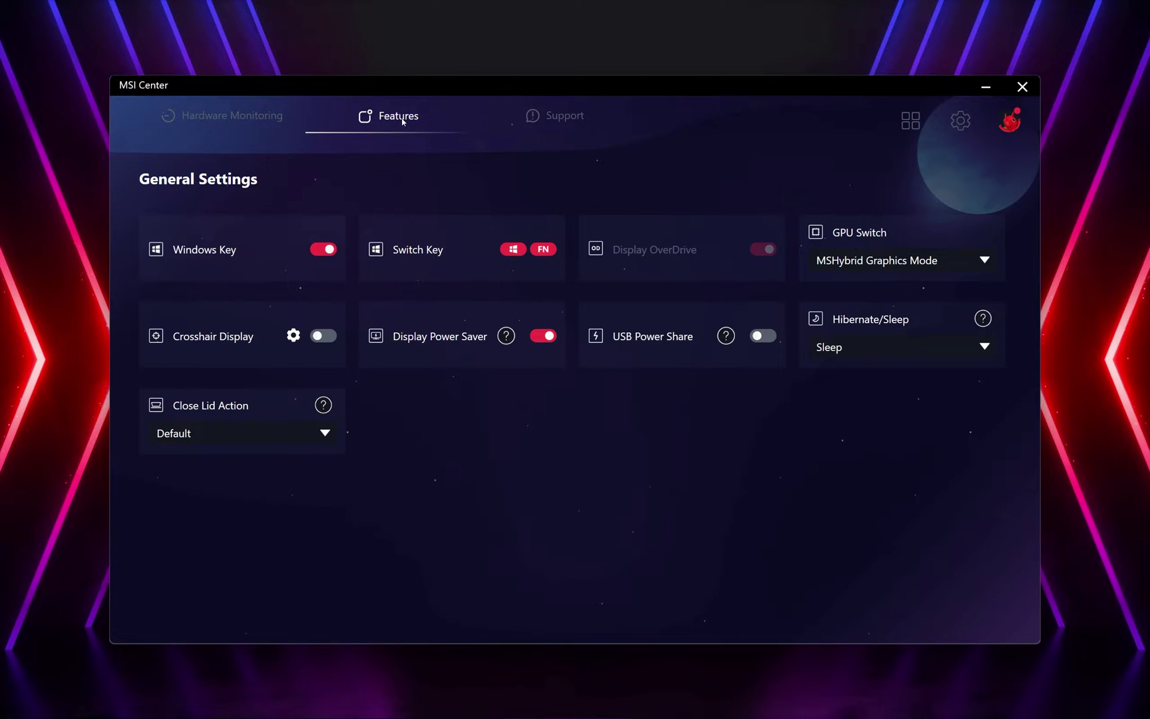
- On the User Scenario page, switch through MSI AI Engine to Extreme Performance
mouse_move(400, 119)
click(408, 188)
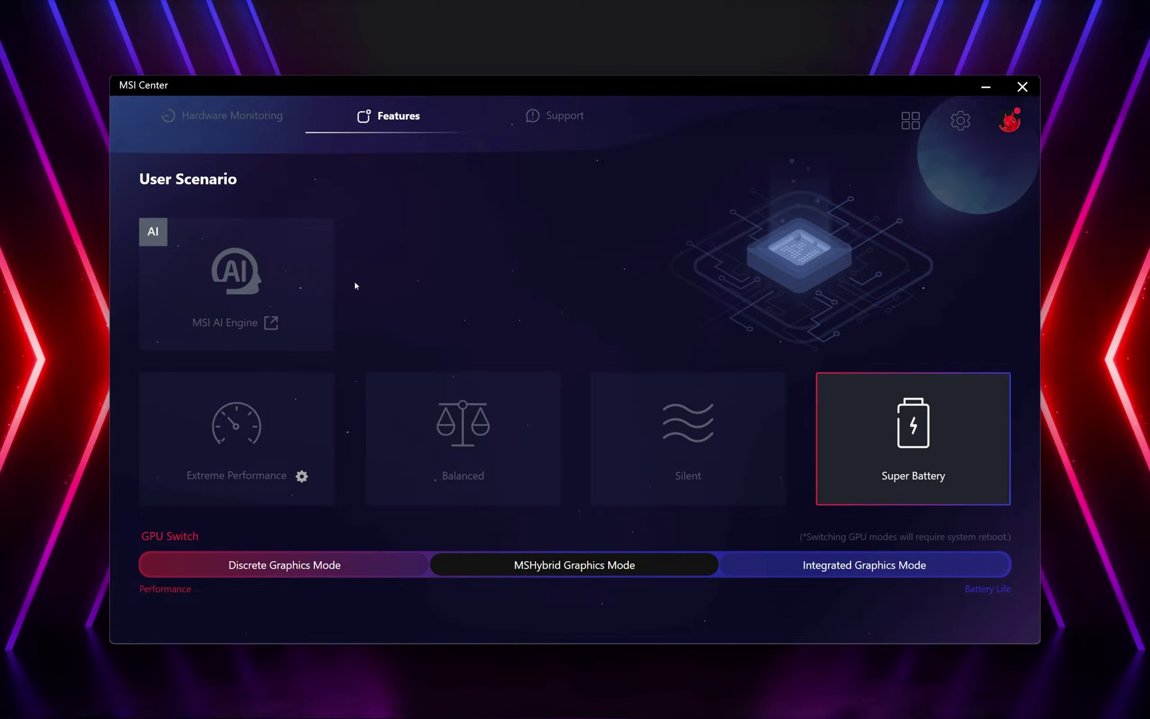
click(414, 414)
mouse_move(378, 112)
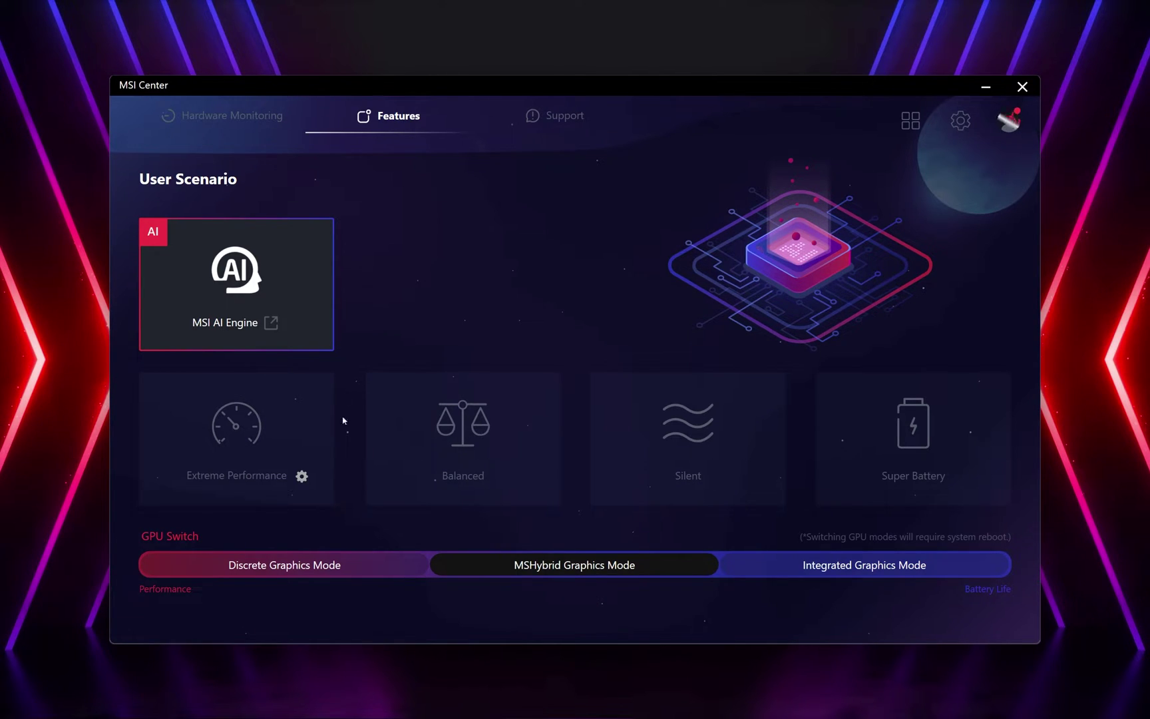
click(259, 440)
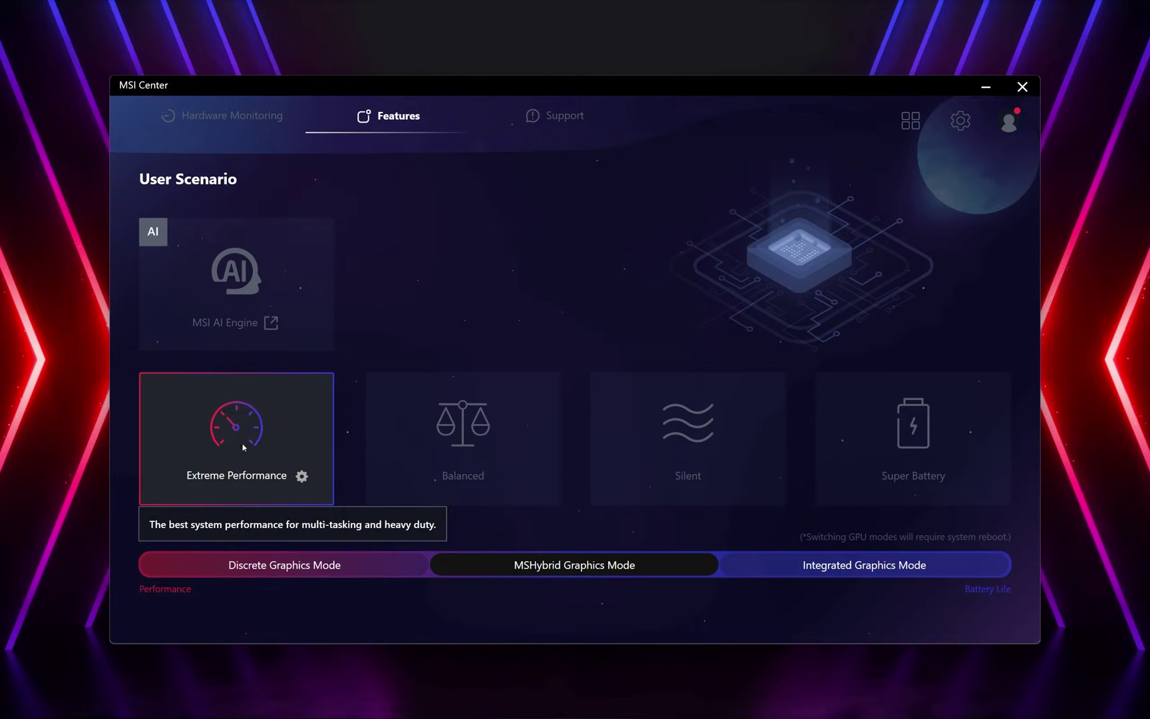
- In Extreme Performance fan settings, try Auto and Cooler Boost, then adjust Advanced Fan 1 curve points
click(302, 476)
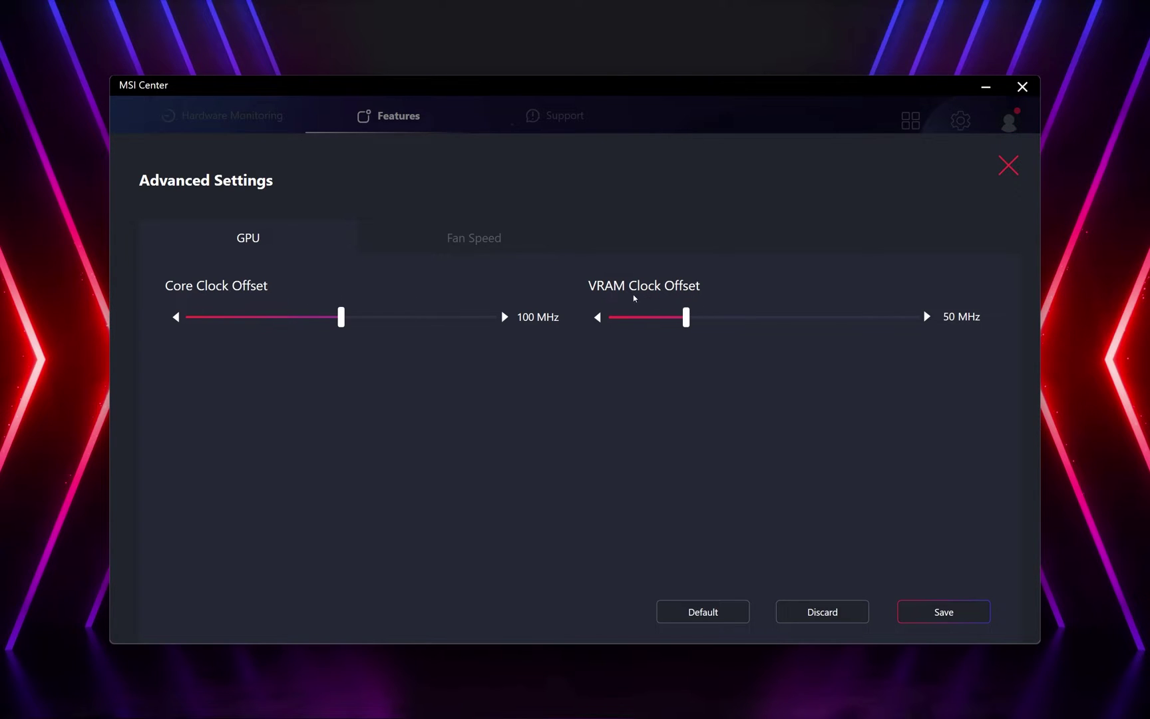
click(465, 237)
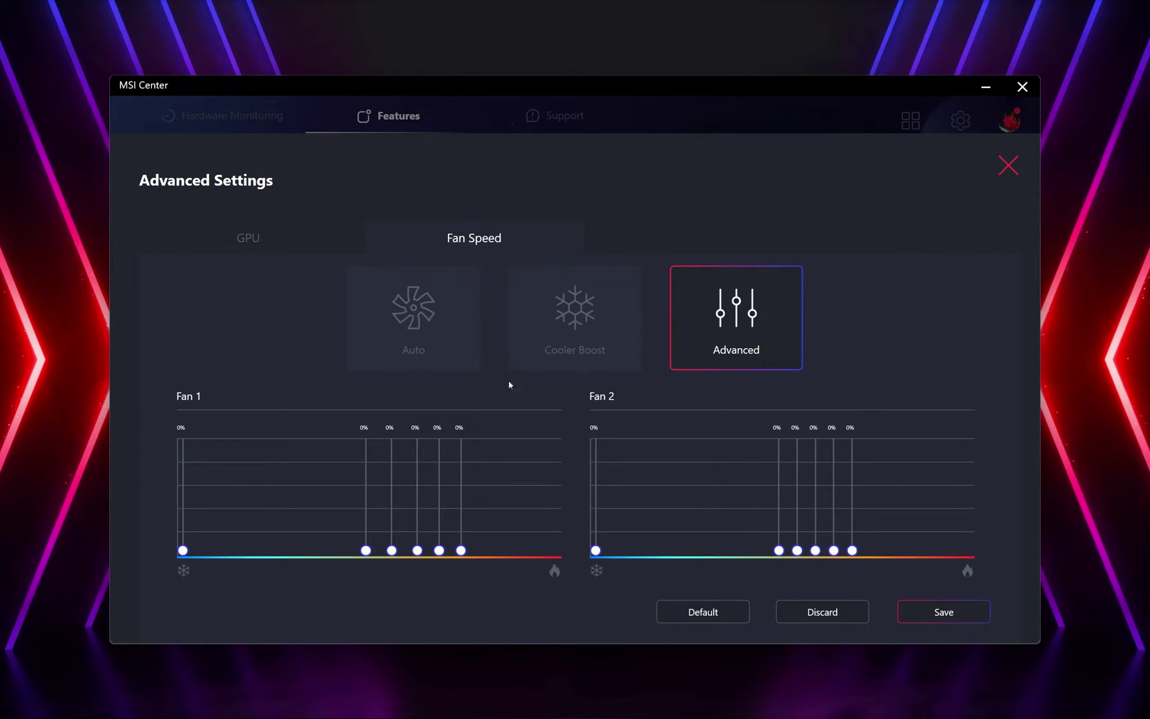
click(441, 324)
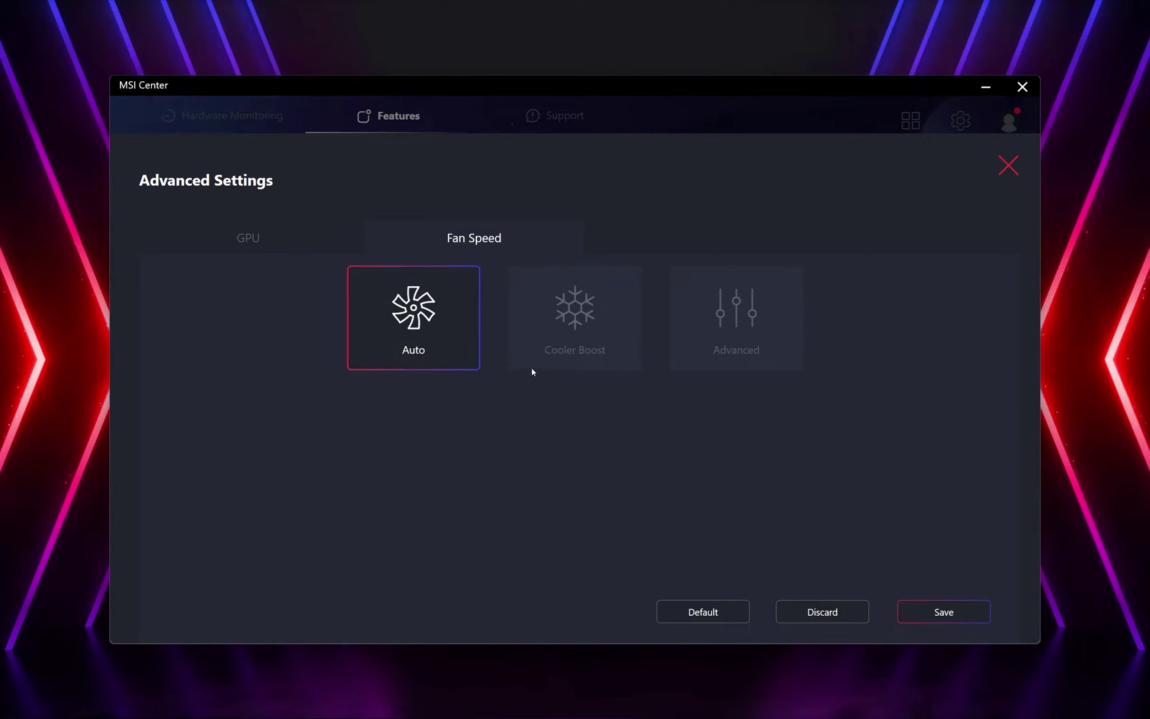
click(571, 330)
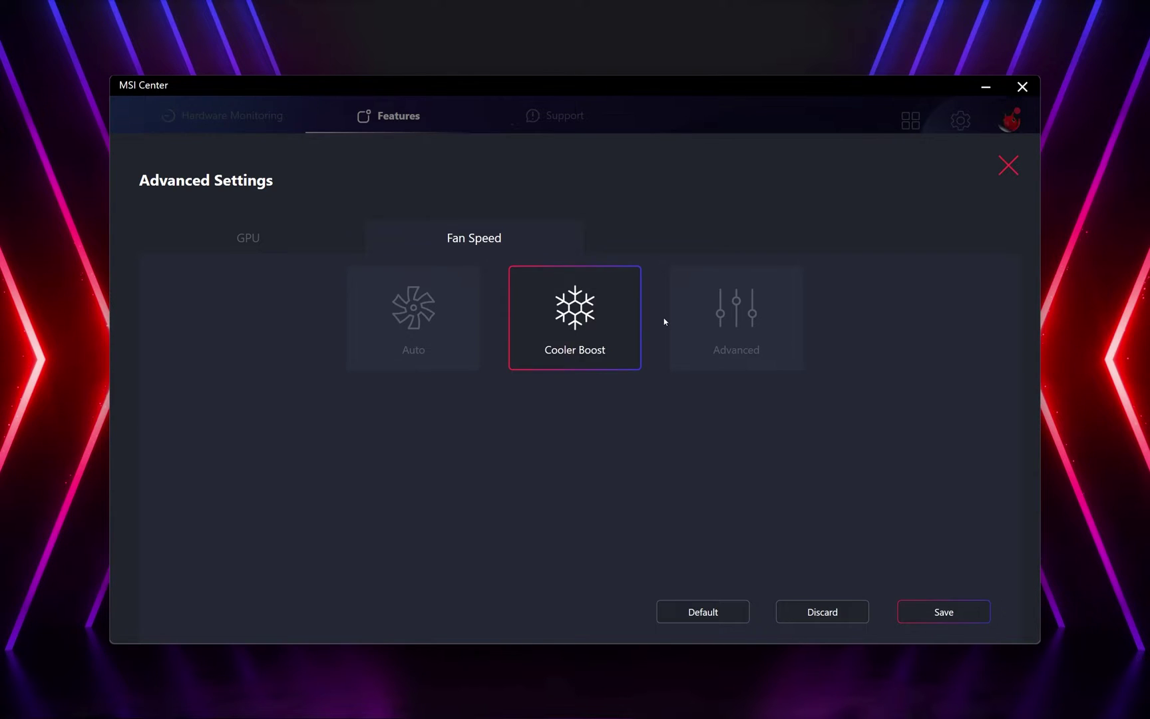
click(719, 317)
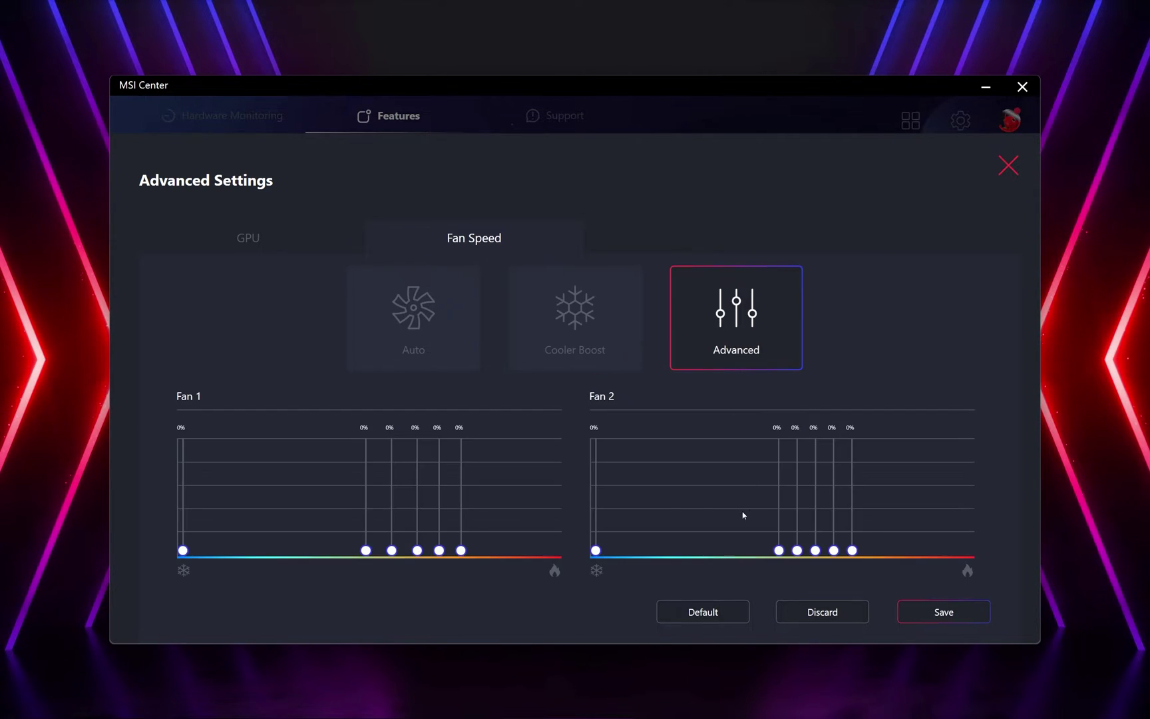
mouse_move(439, 551)
mouse_down()
mouse_move(440, 496)
mouse_move(417, 512)
mouse_move(441, 509)
mouse_move(441, 553)
mouse_up()
drag(418, 512, 420, 572)
- Close Advanced Settings and cycle the scenario through Balanced and Silent to Super Battery
click(1008, 166)
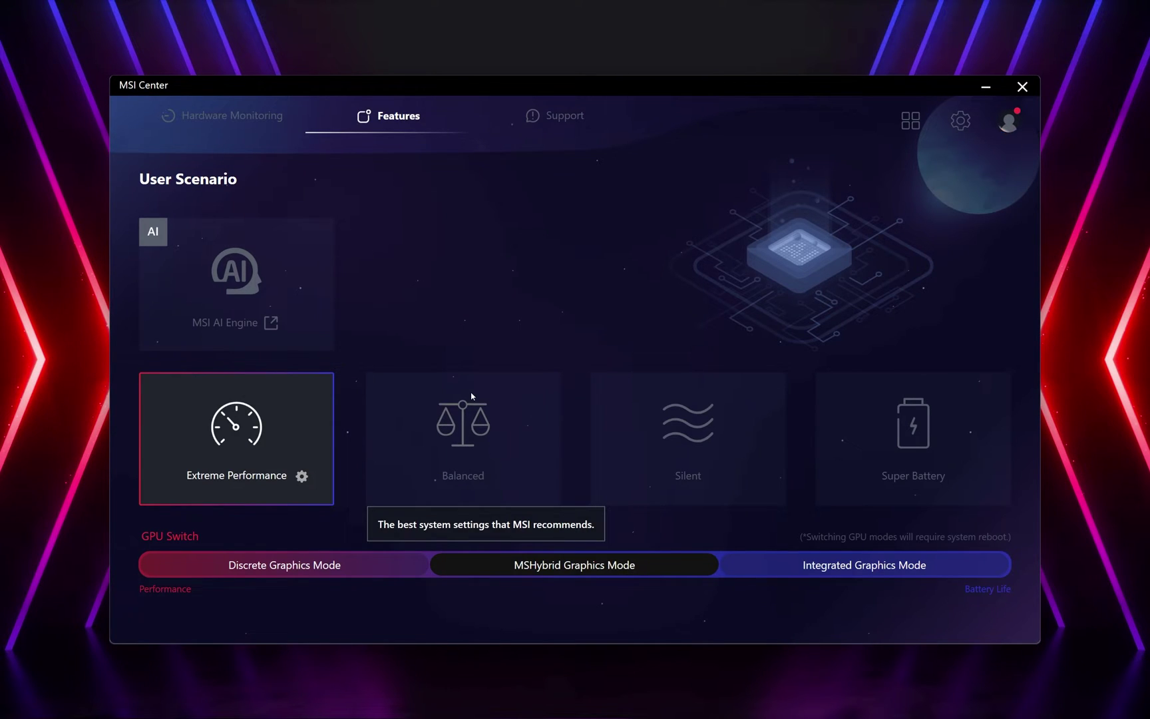
click(485, 447)
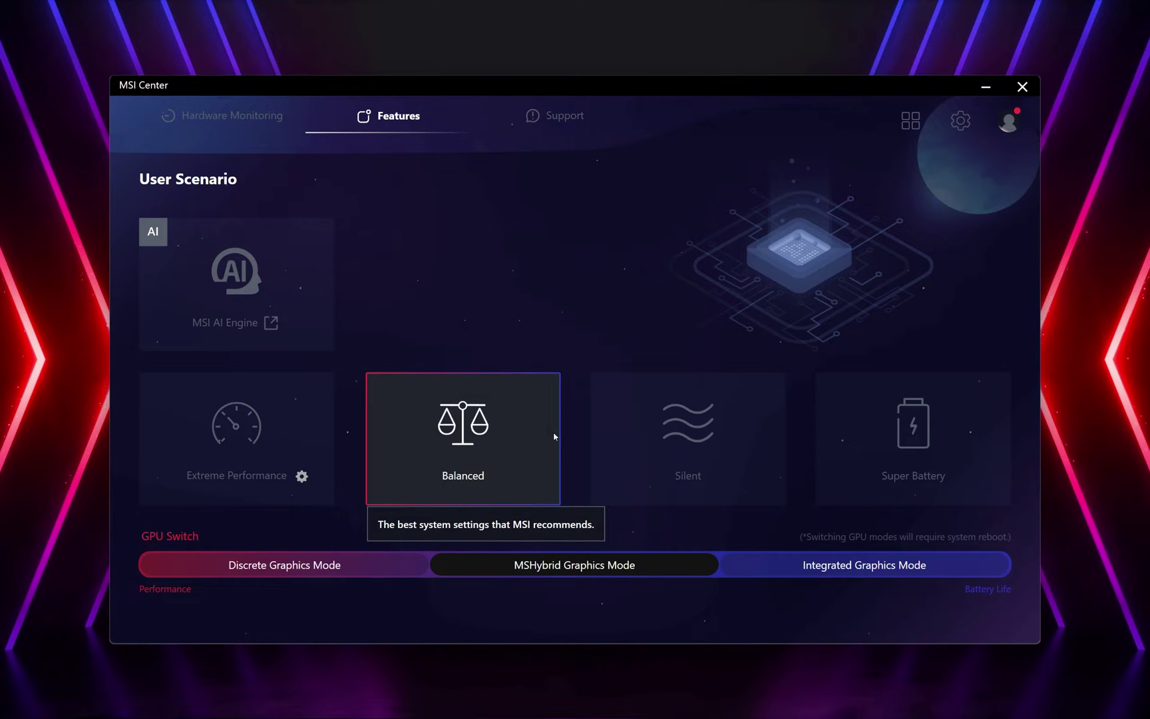
click(709, 442)
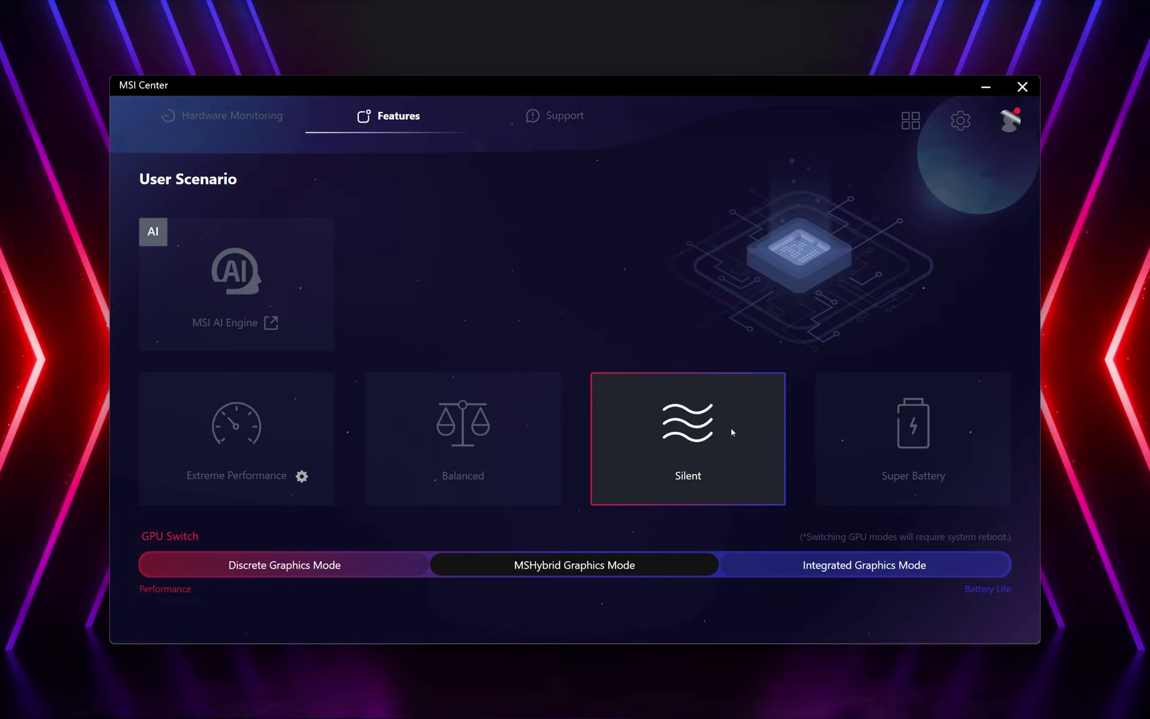
click(924, 446)
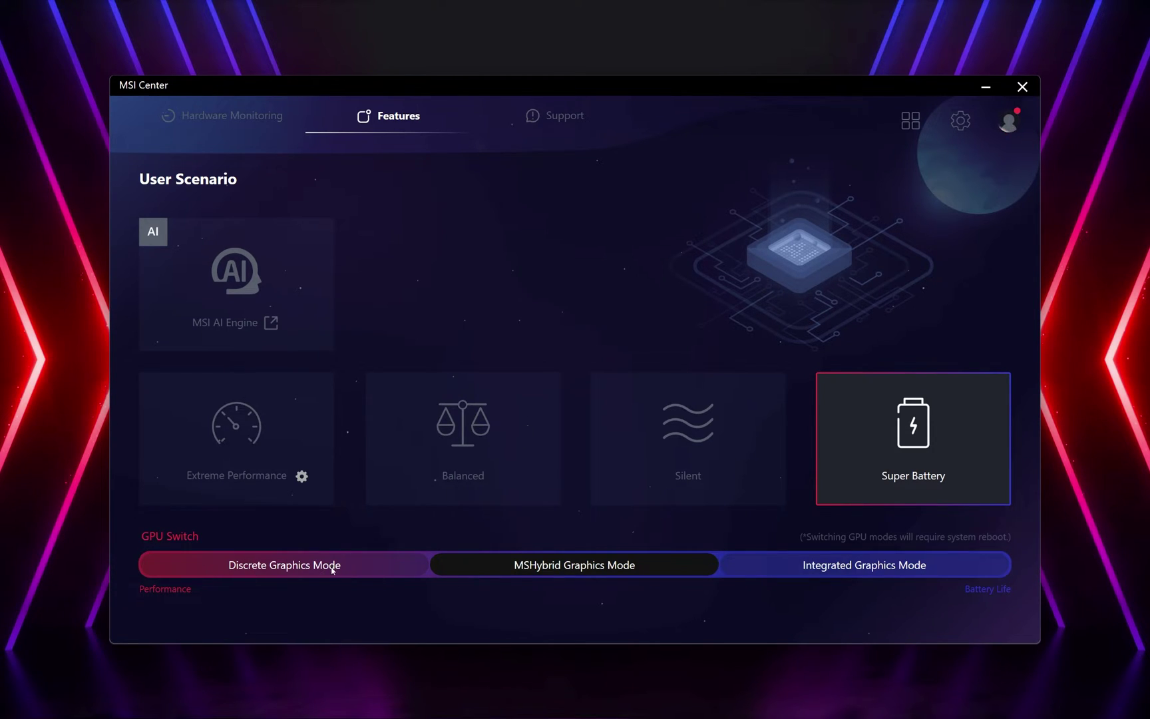
click(389, 116)
- Check the GPU graphics modes, try Integrated Graphics Mode, then cancel to keep MSHybrid
click(218, 188)
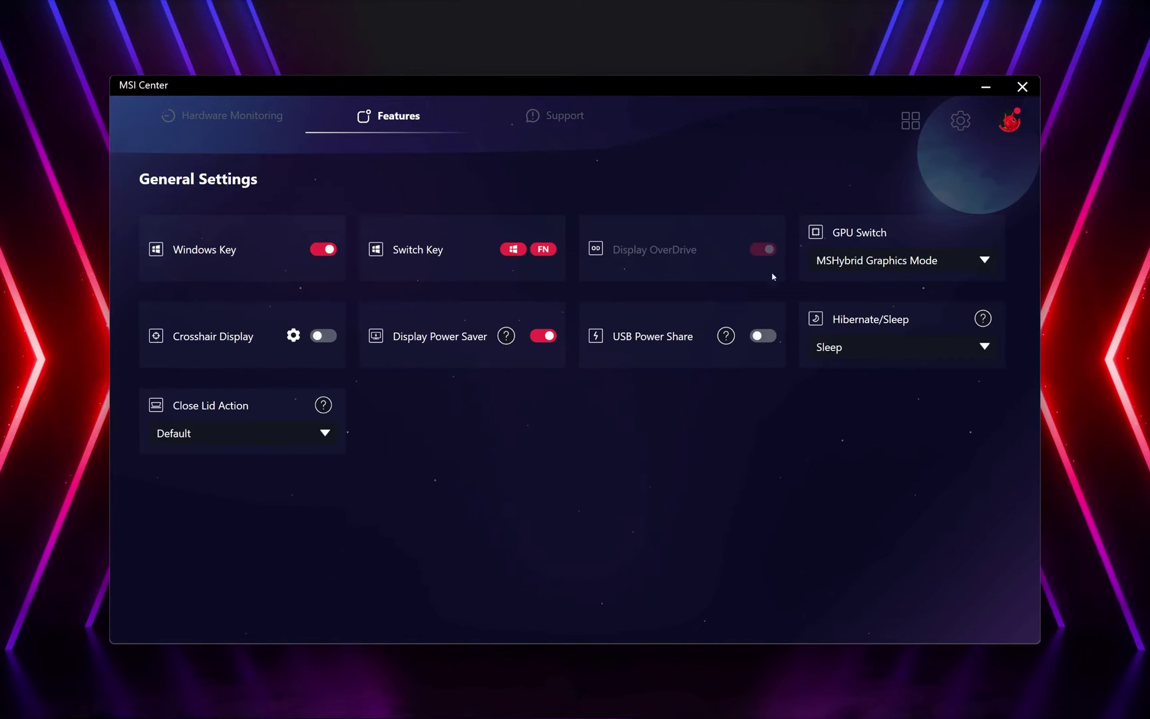
click(871, 262)
click(407, 124)
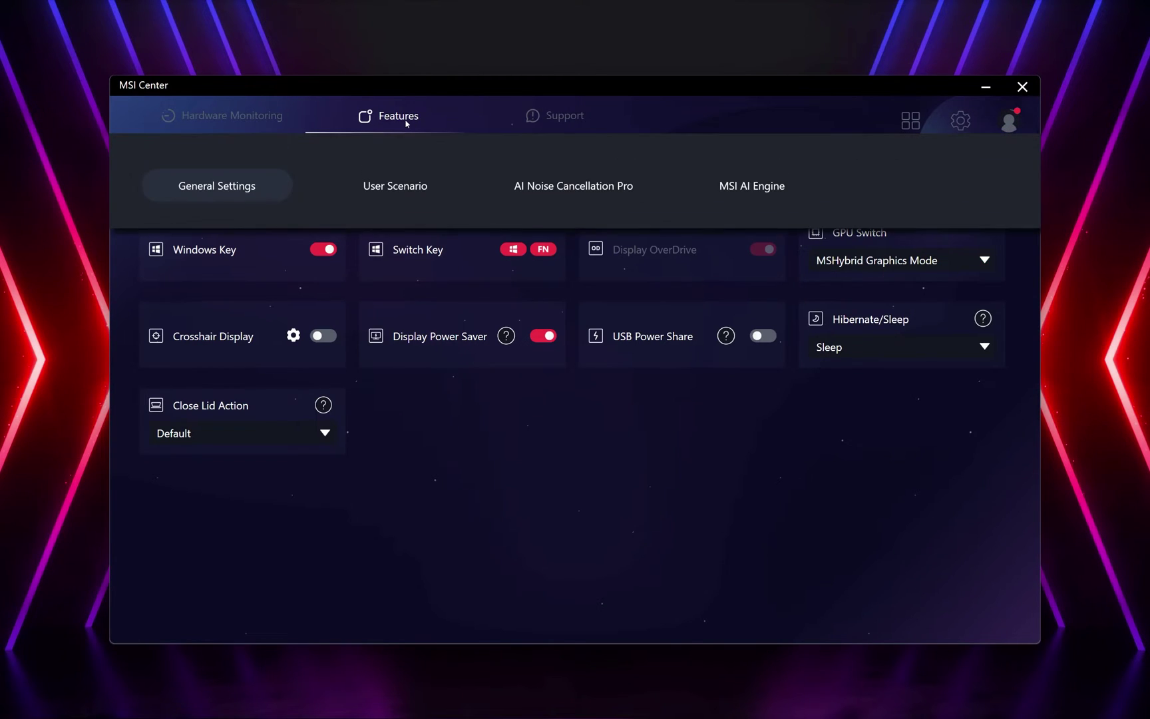
click(402, 190)
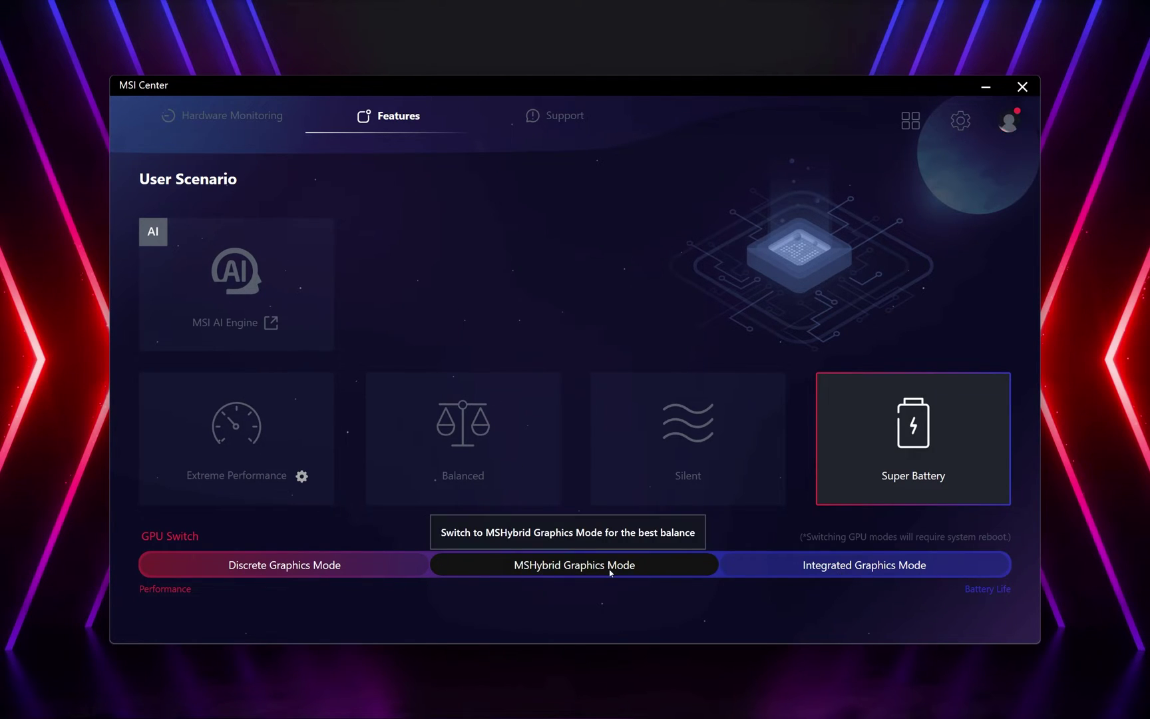
click(872, 566)
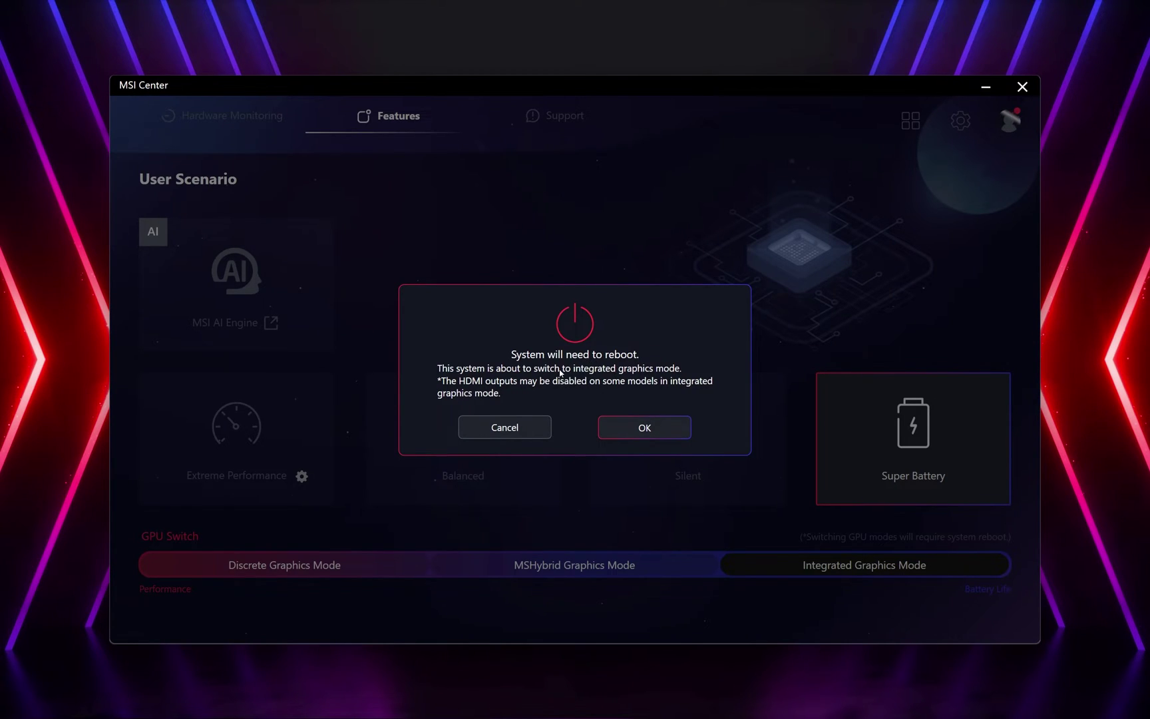
click(524, 433)
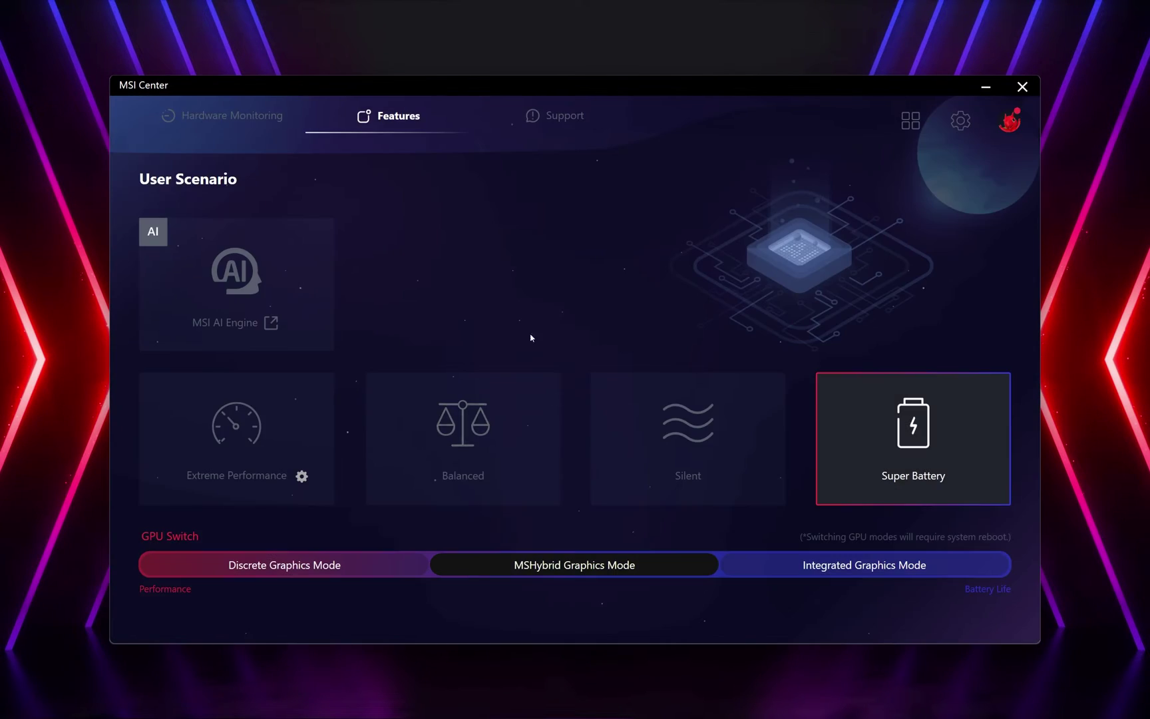
mouse_move(399, 123)
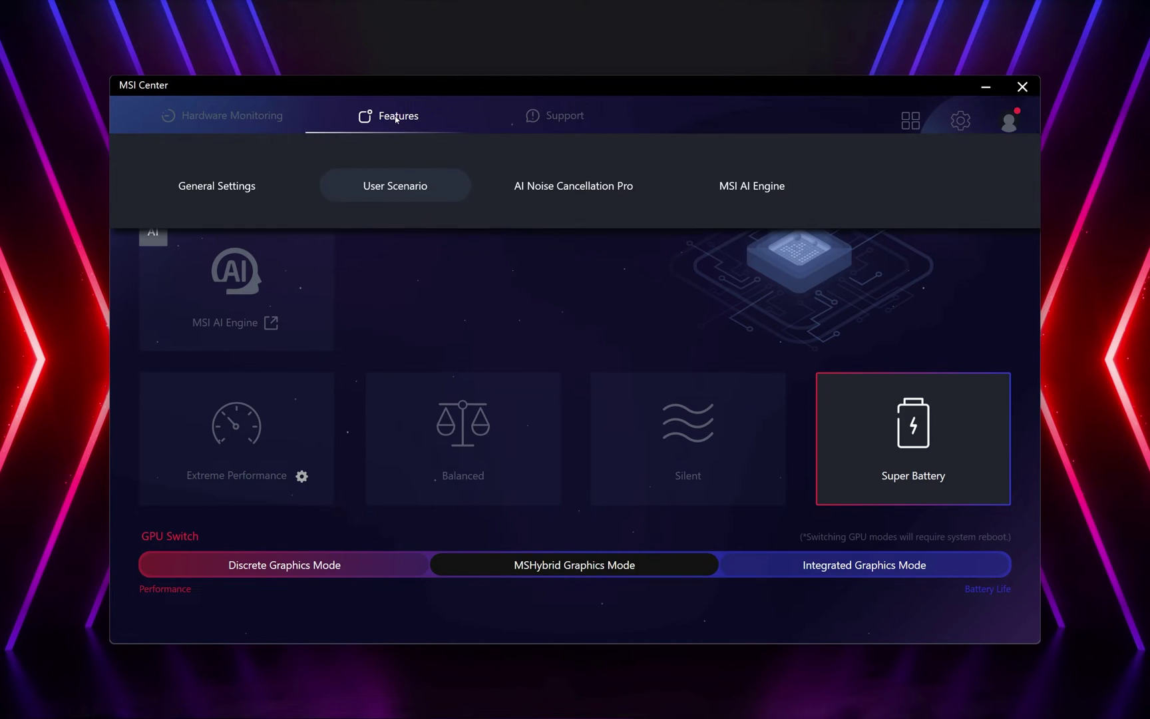
- On AI Noise Cancellation Pro, keep Microphone (Yeti GX) as the microphone
click(580, 189)
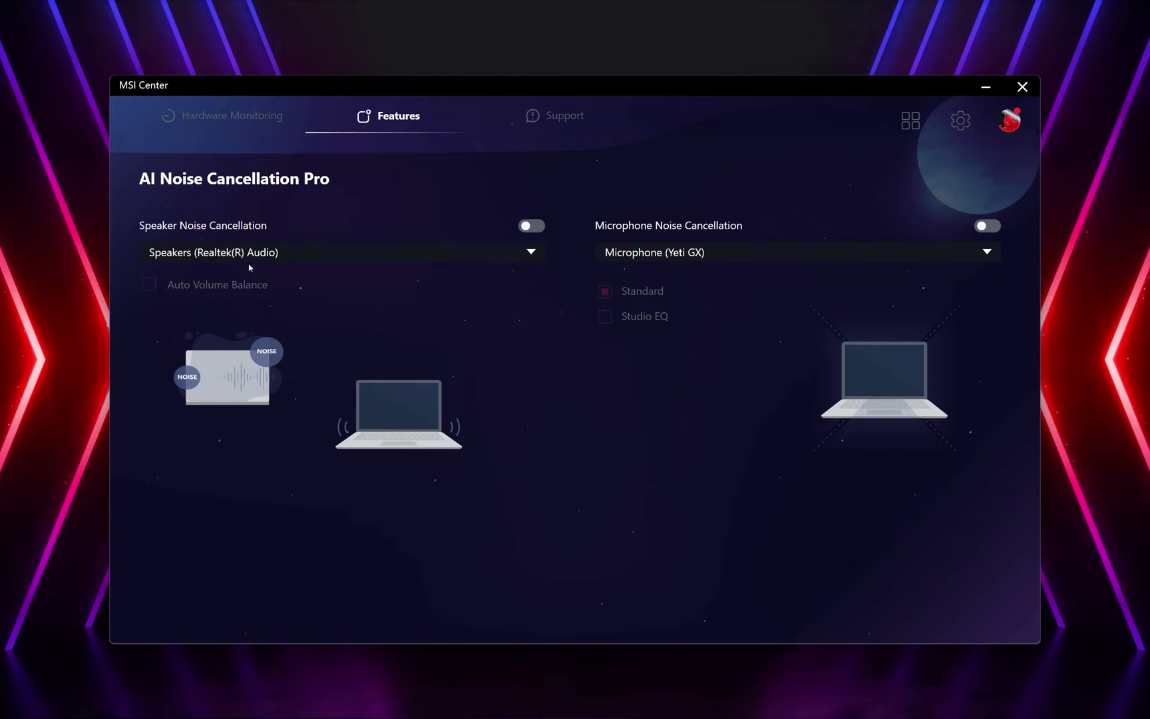
click(752, 250)
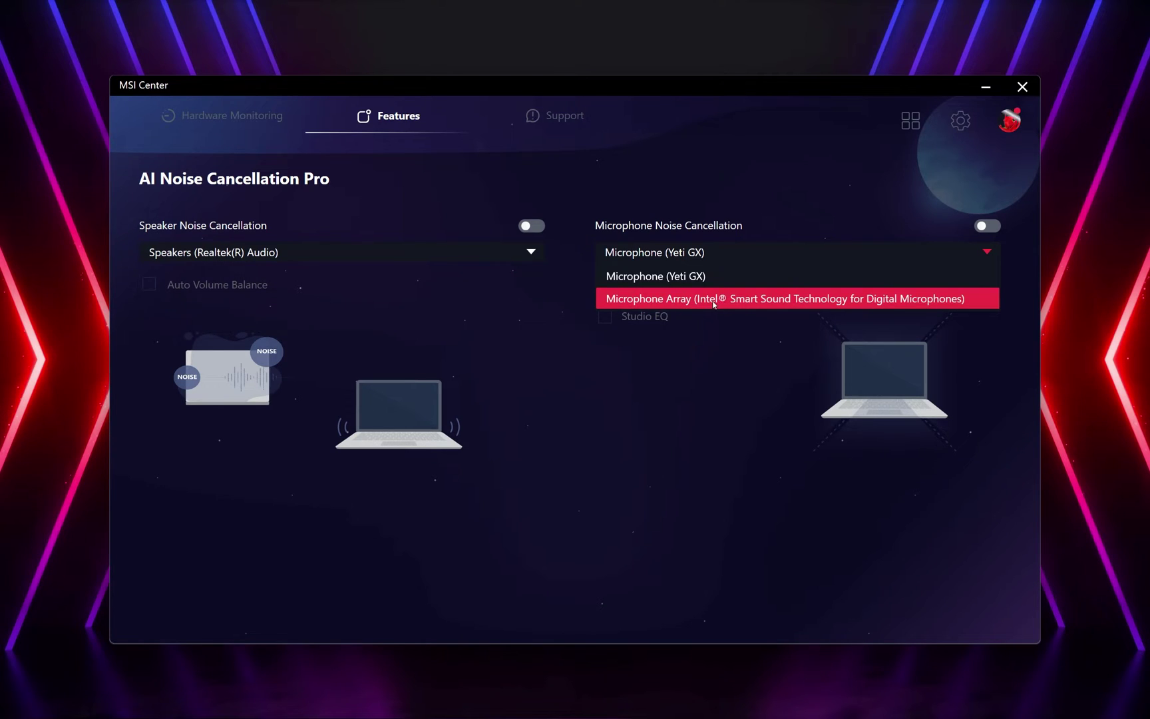
click(688, 440)
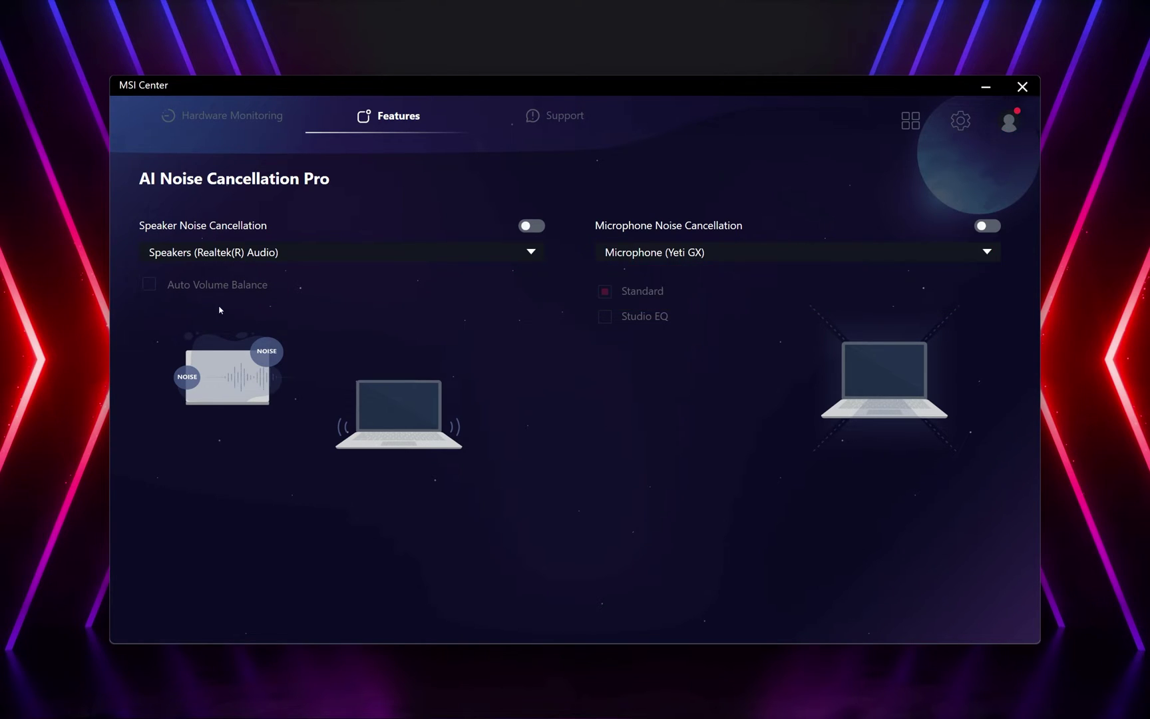
- Turn on Speaker Noise Cancellation for Realtek(R) Audio speakers, leaving Auto Volume Balance off
click(527, 226)
click(209, 256)
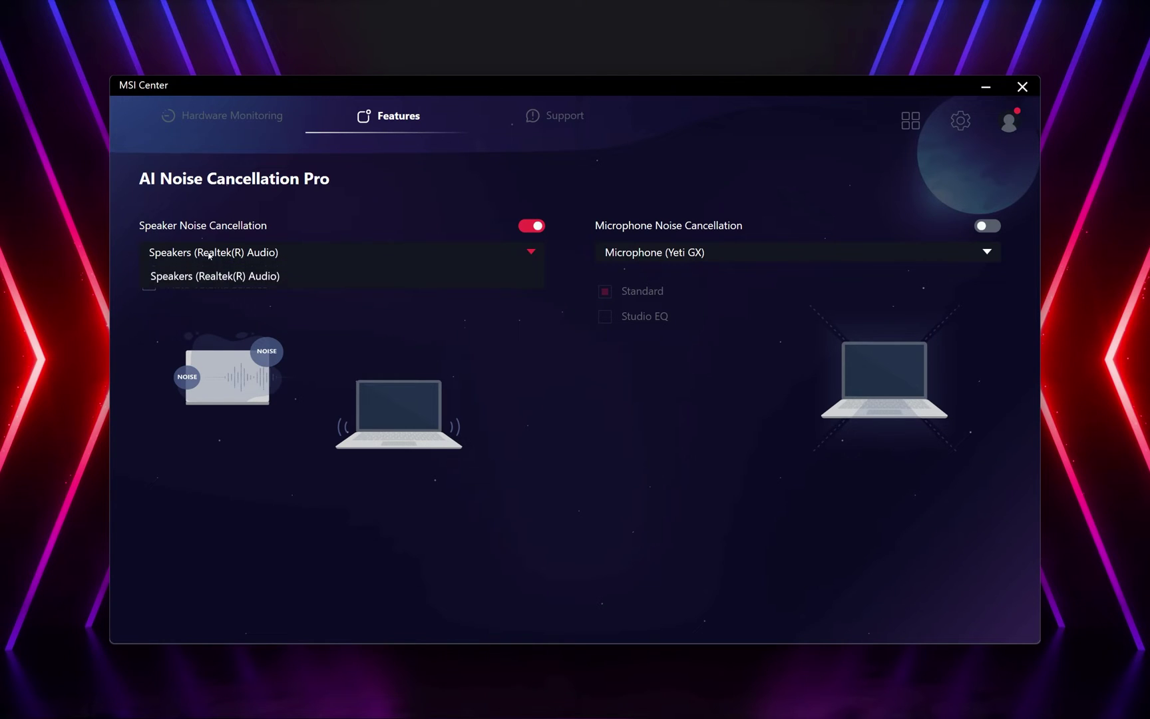
click(250, 258)
click(150, 286)
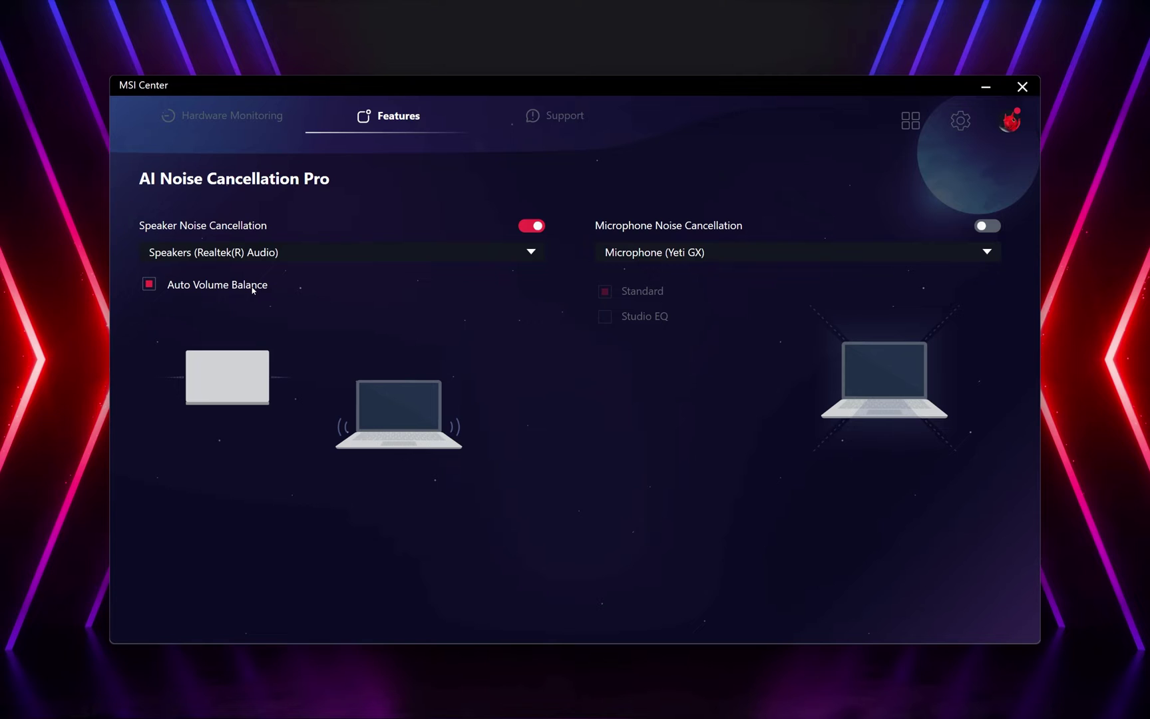
click(151, 286)
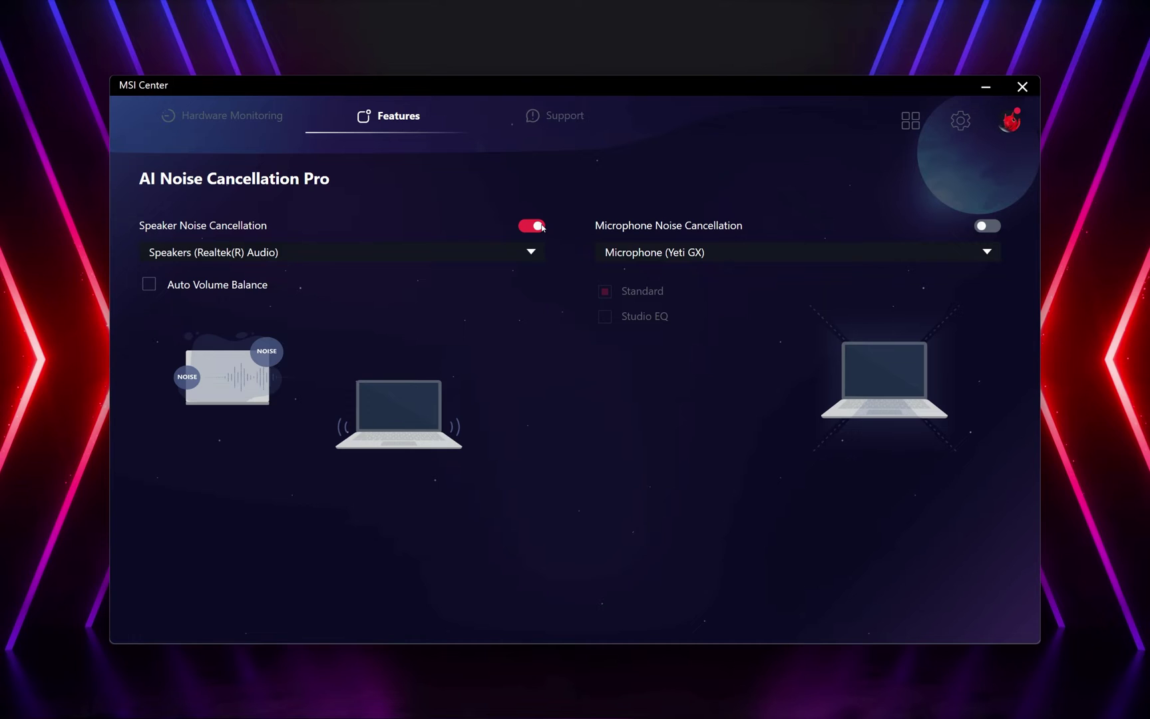
mouse_move(422, 118)
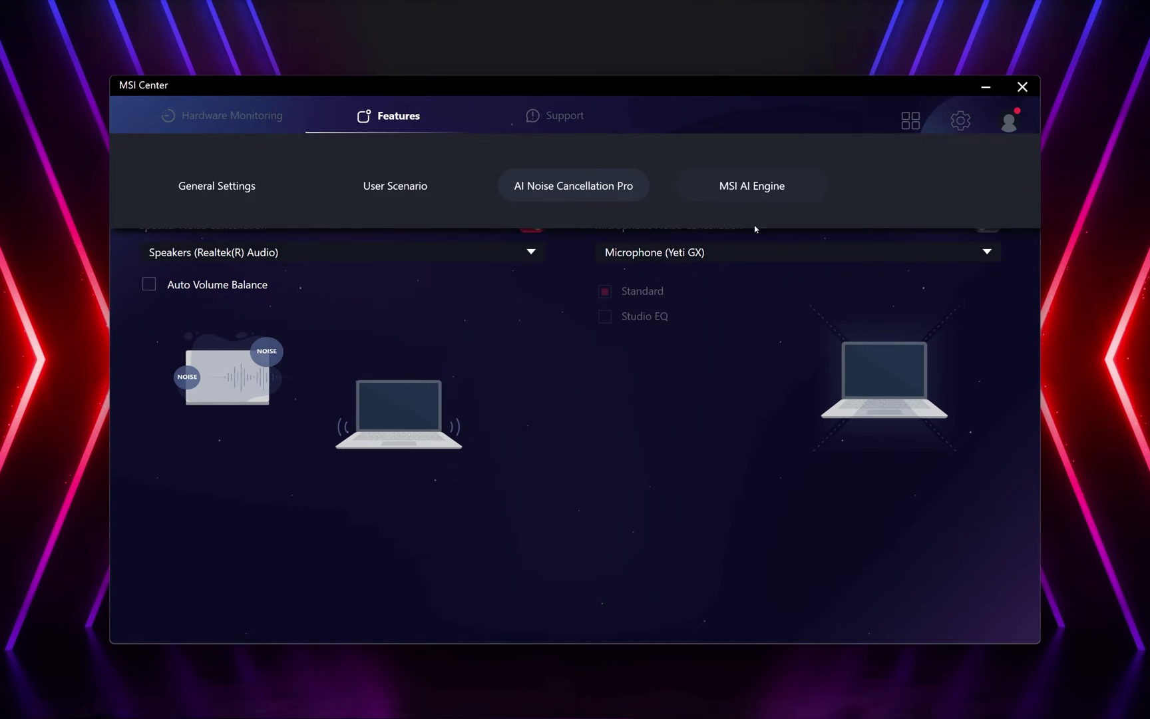
- Turn the AI Engine on, then try the Silent user scenario
click(752, 186)
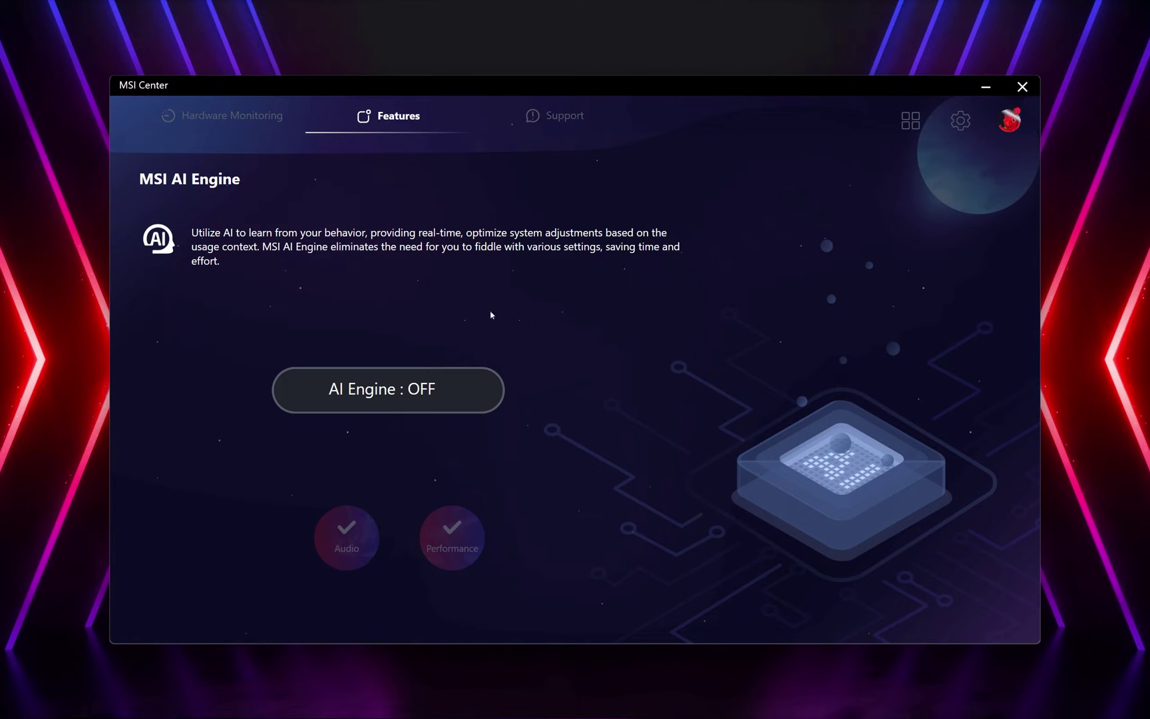
click(366, 402)
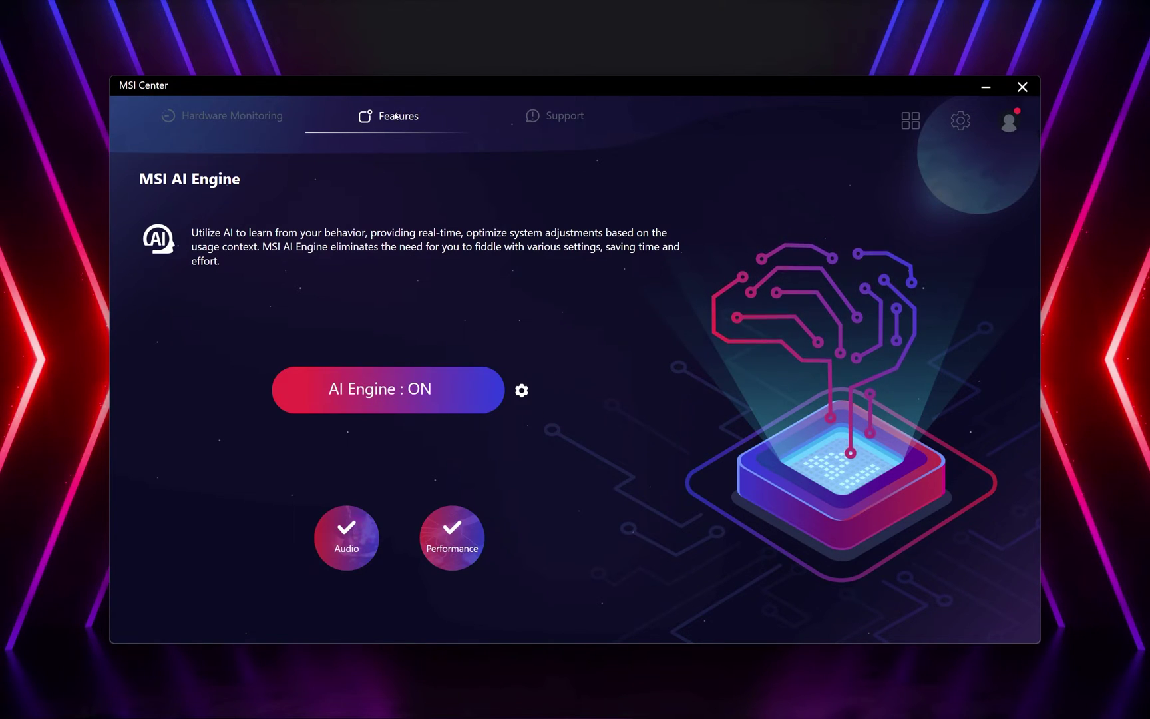
mouse_move(402, 139)
click(398, 187)
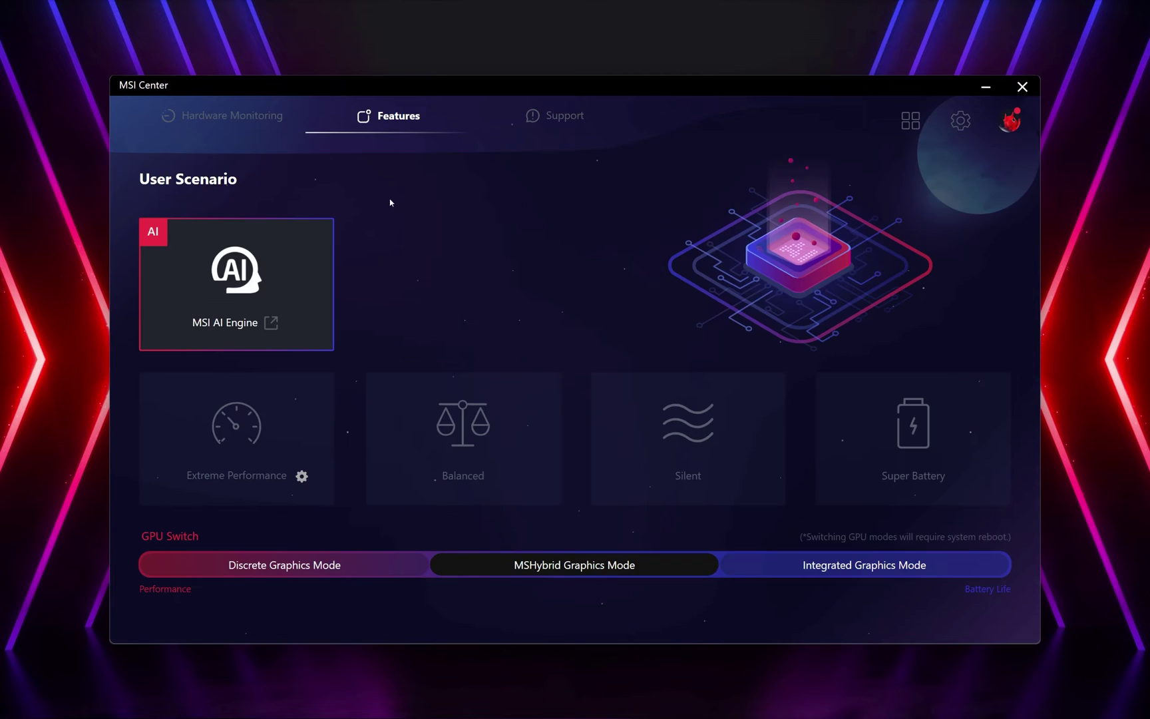
click(750, 439)
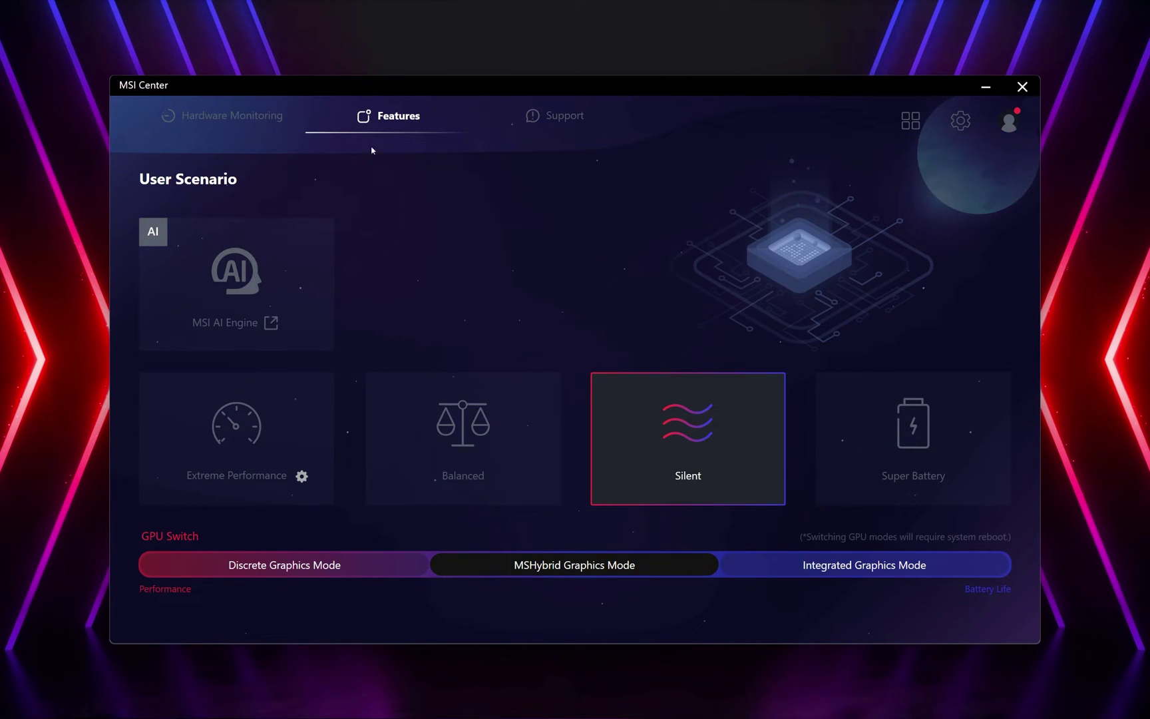
- Set the user scenario back to MSI AI Engine and return to the MSI AI Engine page
mouse_move(390, 140)
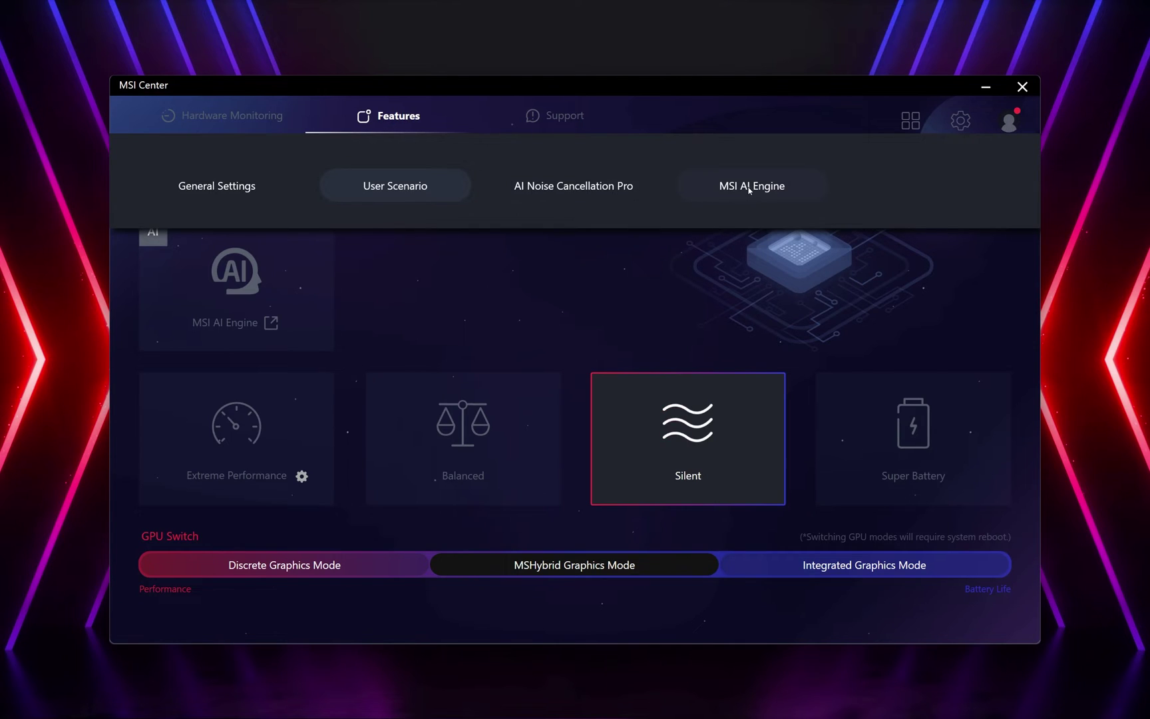
click(738, 190)
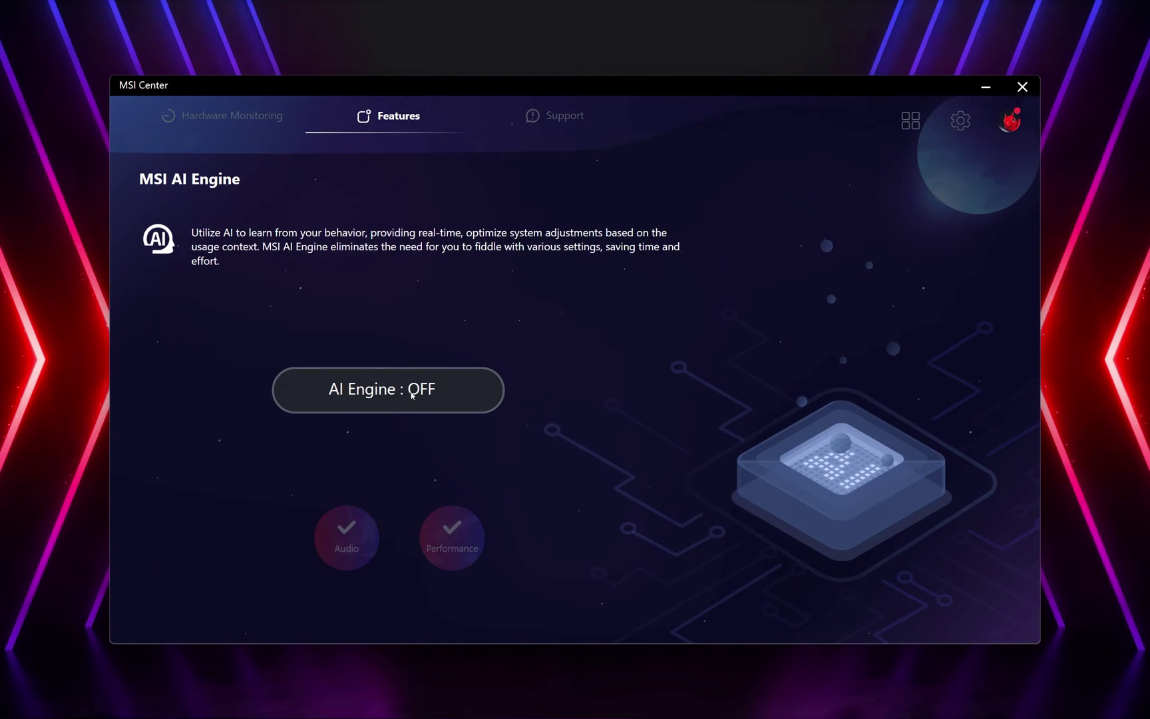
mouse_move(389, 119)
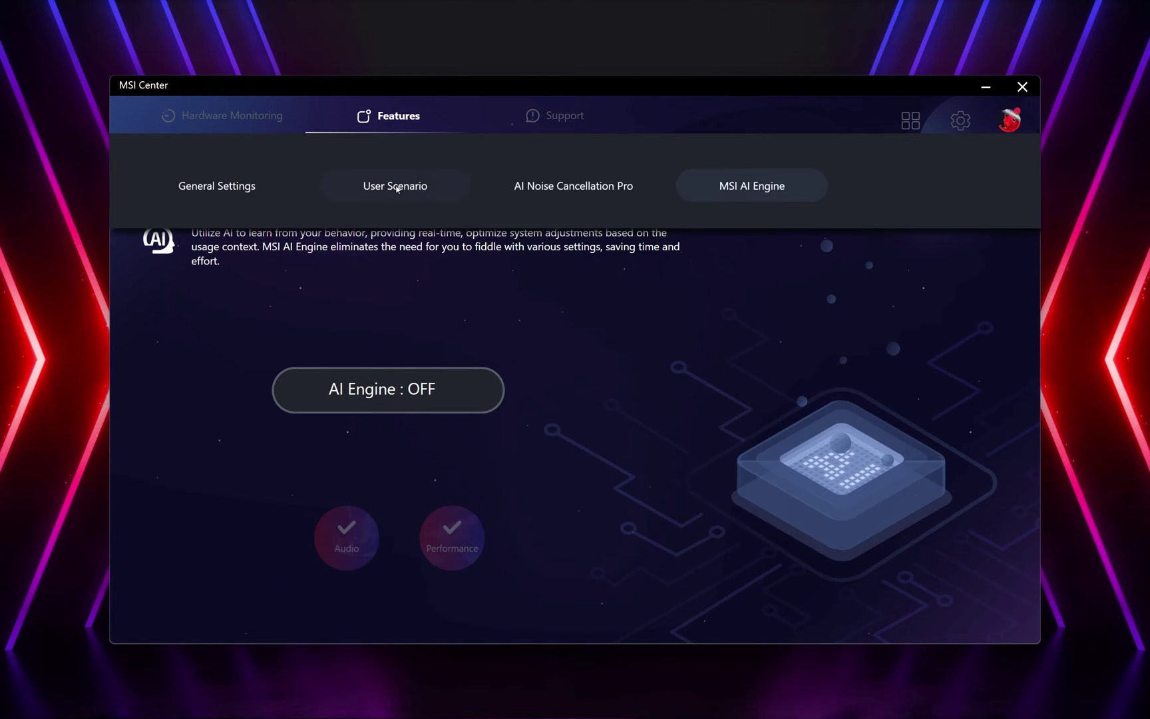
click(394, 185)
click(257, 267)
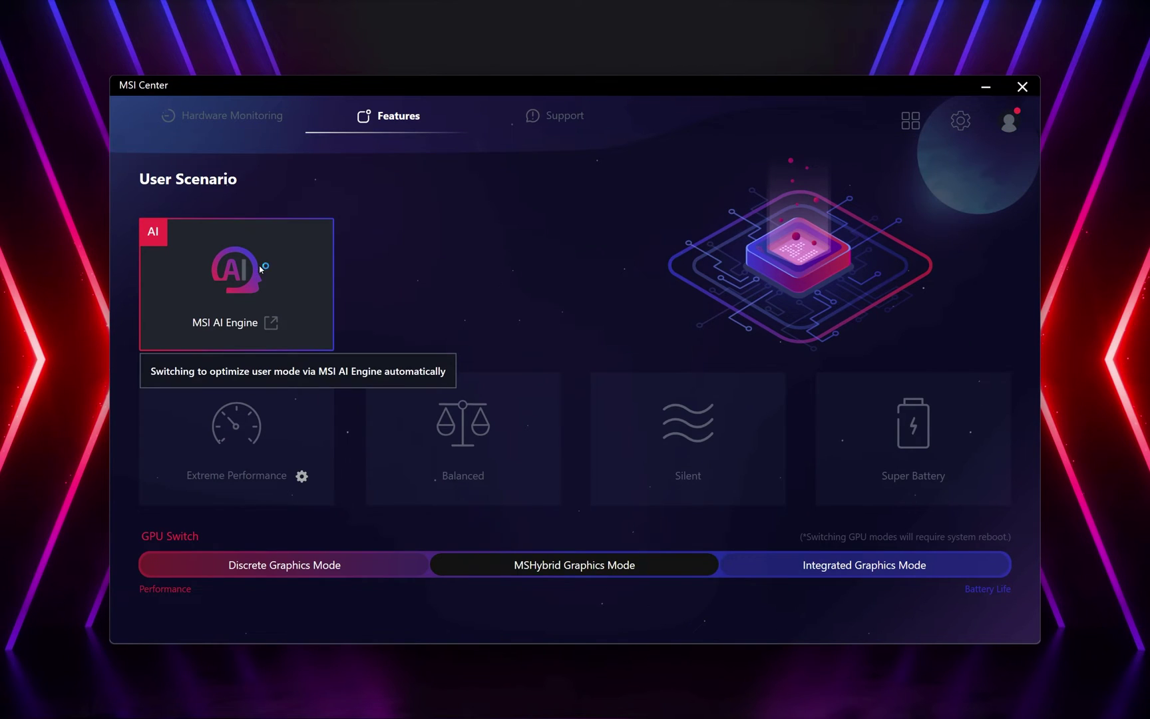
mouse_move(401, 117)
click(762, 185)
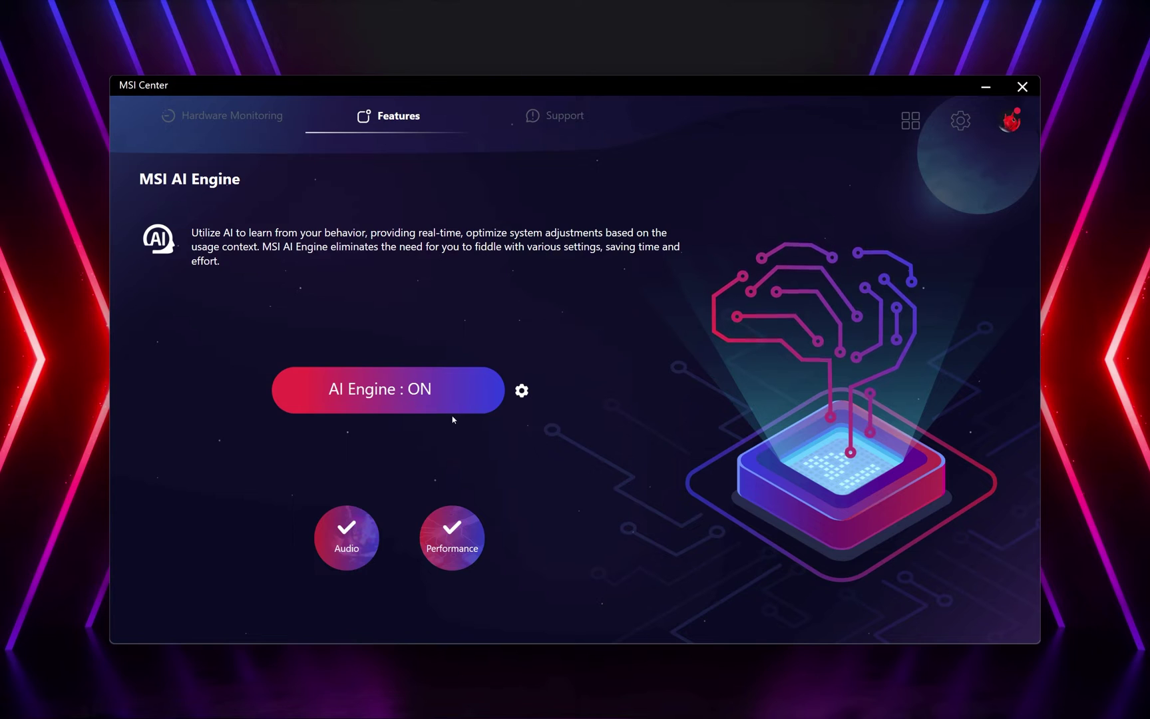
- In AI Engine settings, switch to Super Battery when unplugged and lower the threshold to 10%
click(522, 390)
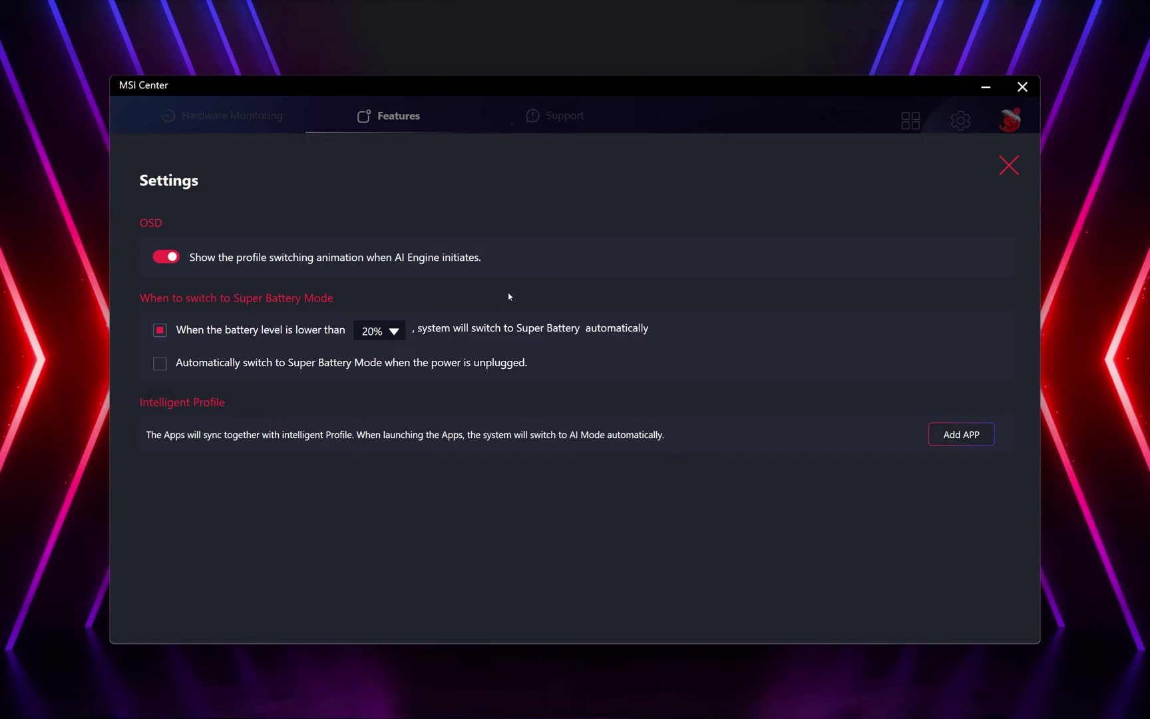
key(Fn)
click(395, 331)
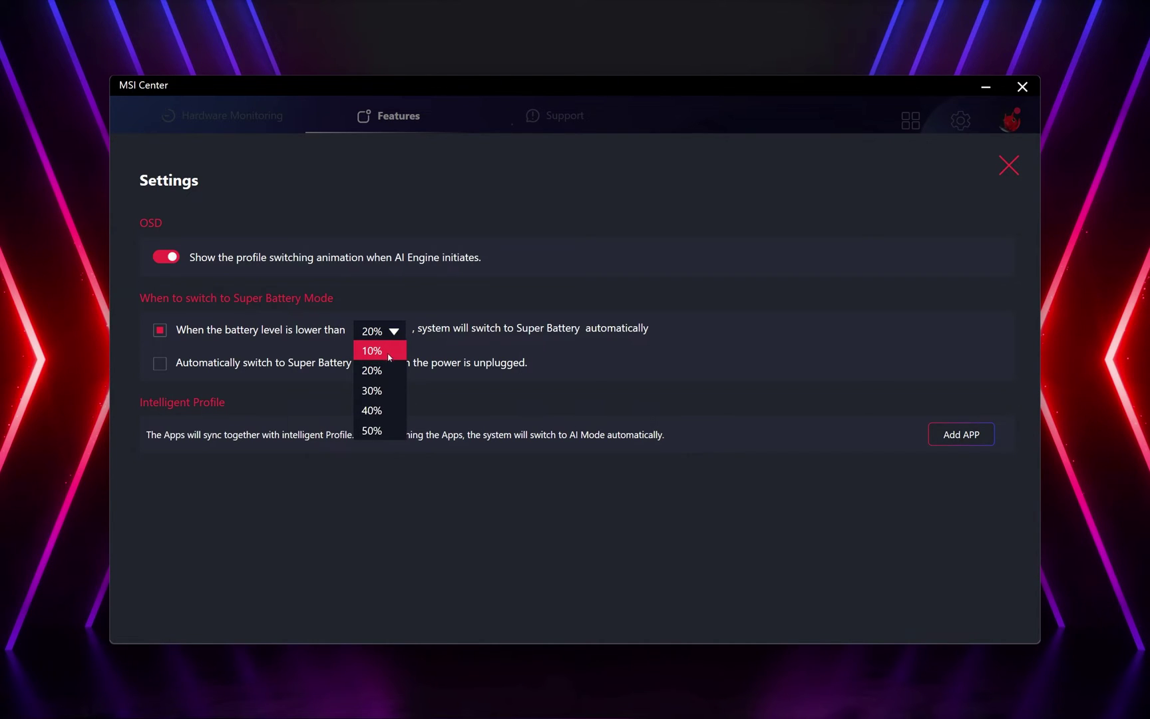
click(395, 335)
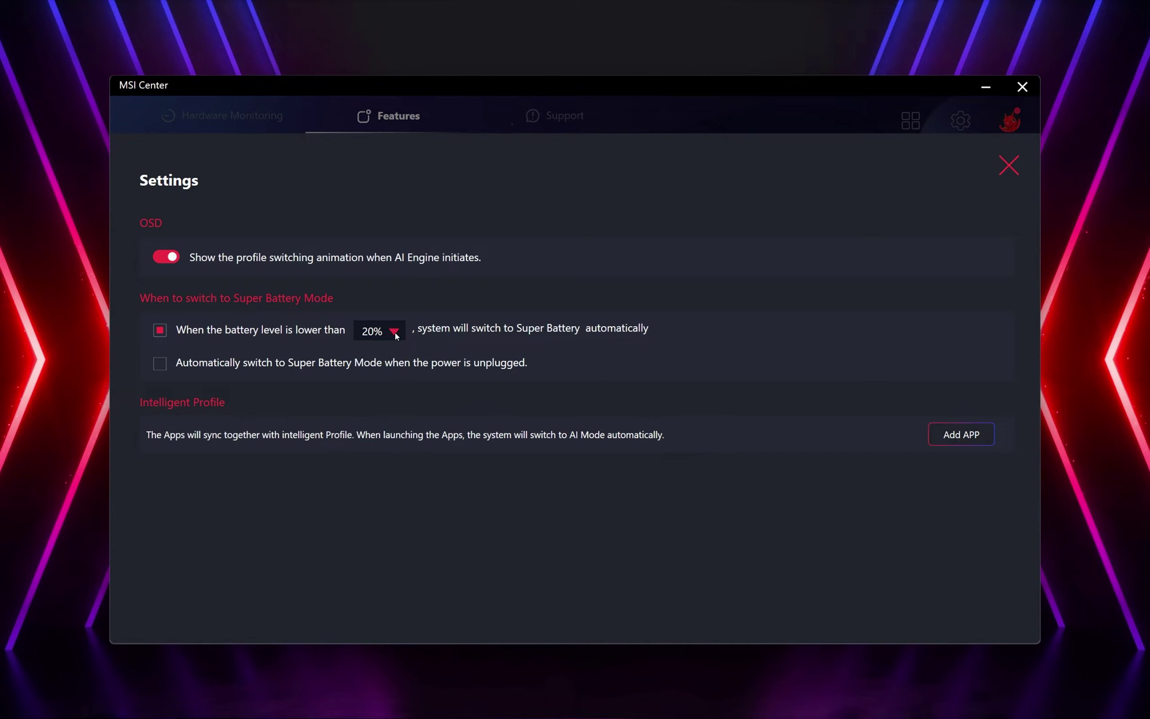
click(162, 367)
click(392, 331)
click(387, 351)
- Add 7zG.exe to the Work category, then close the Add APP page
click(964, 438)
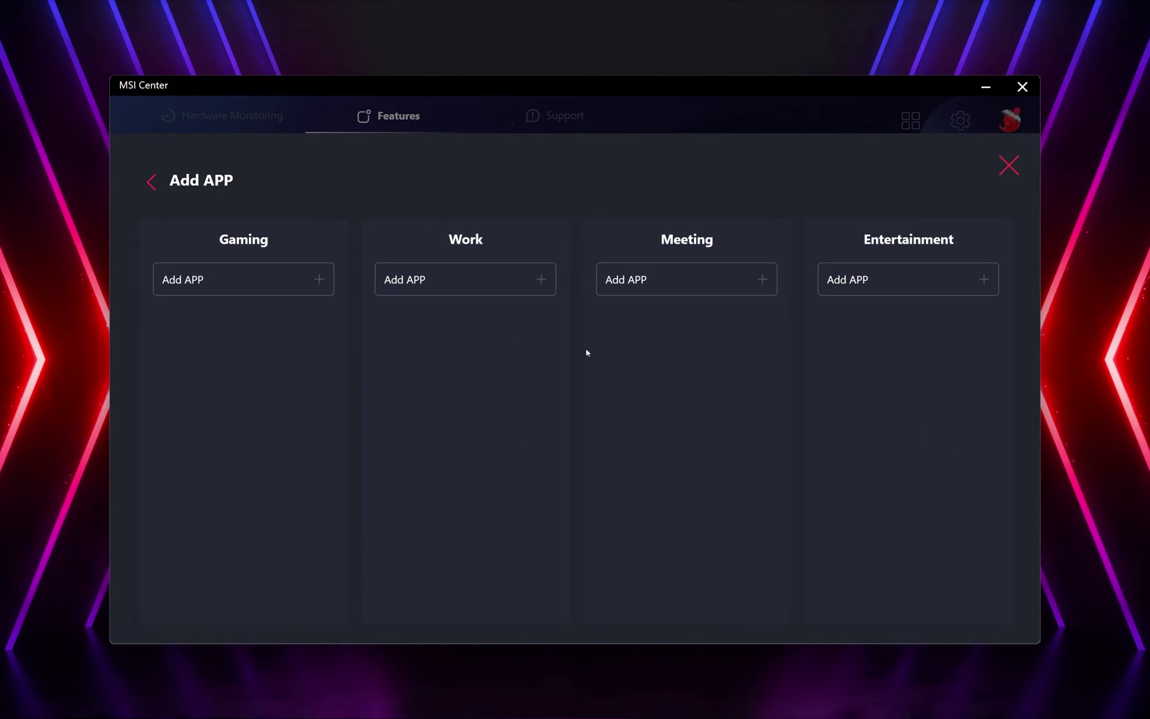
click(535, 288)
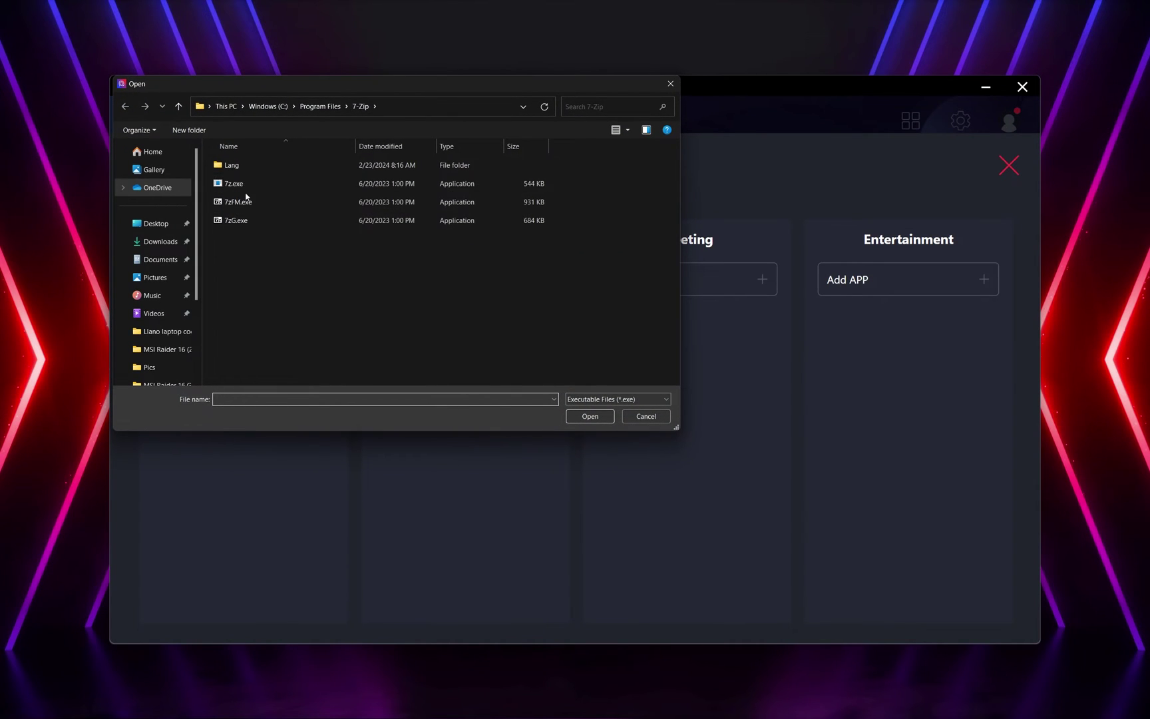
double_click(231, 221)
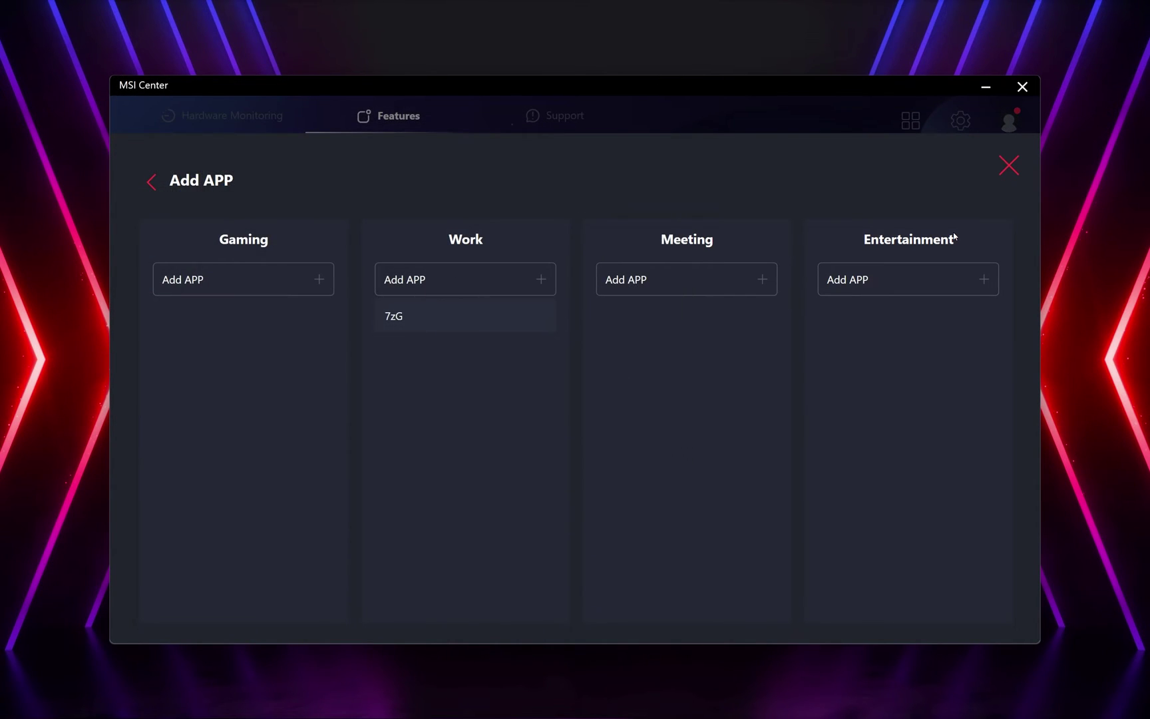
click(1007, 165)
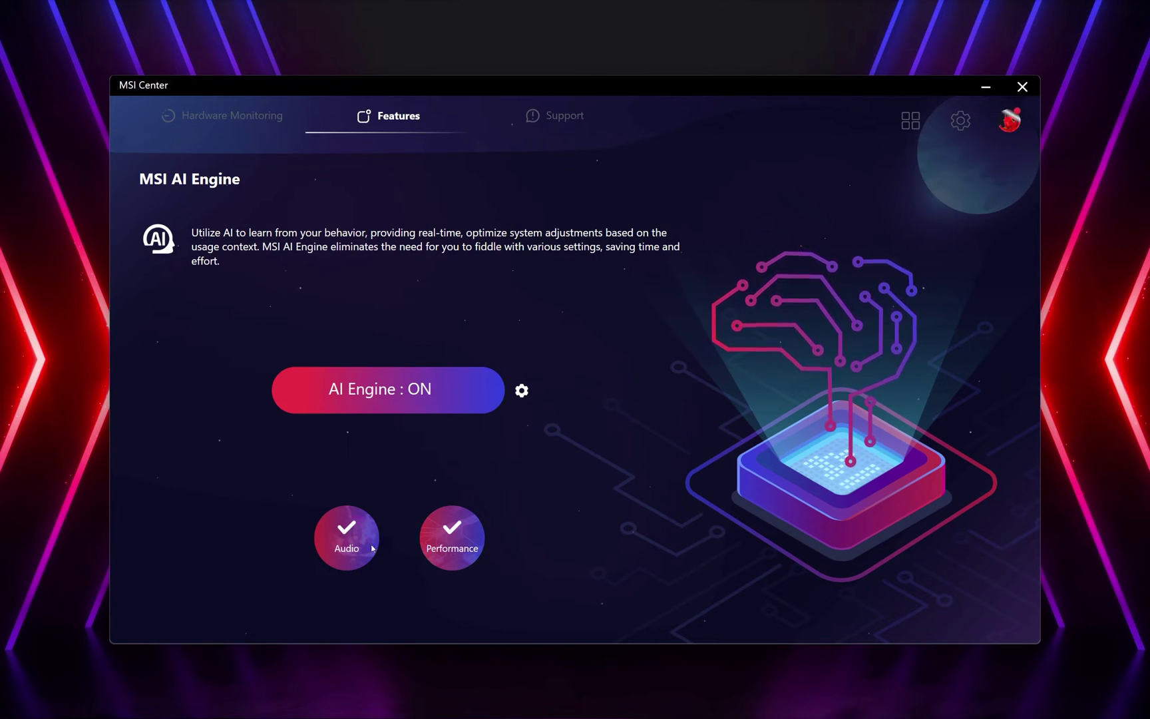
- Switch AI Engine Audio optimisation off and back on, then list the Support pages
click(347, 537)
click(343, 540)
click(566, 118)
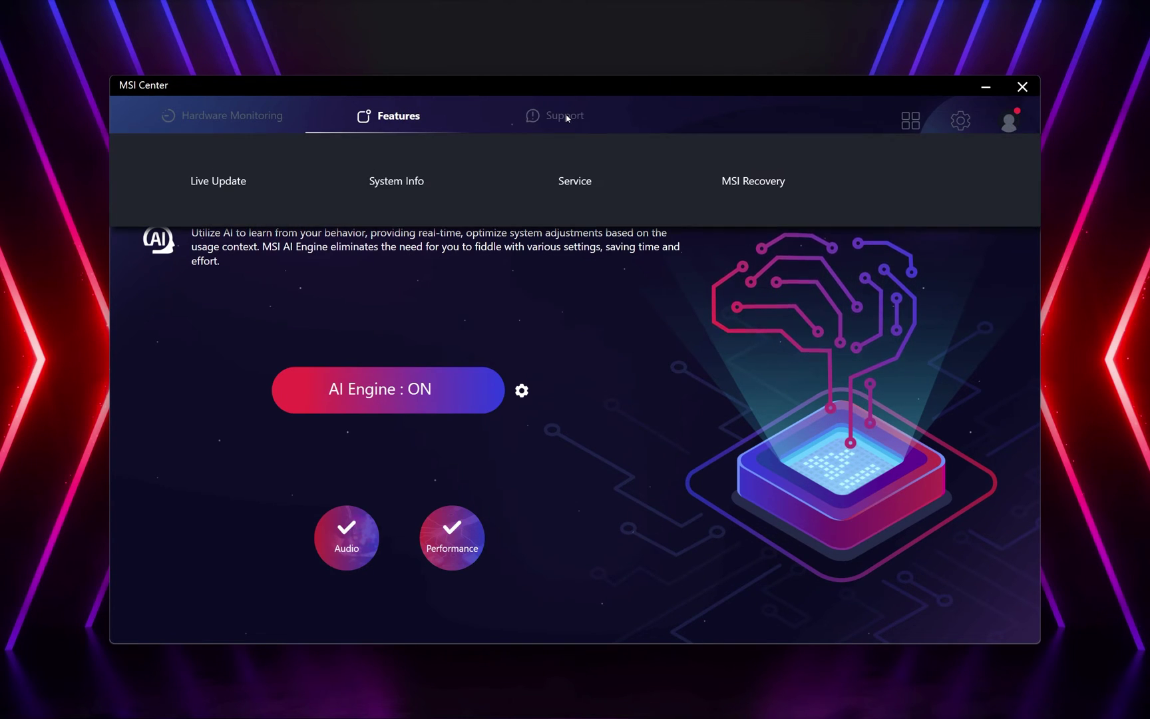
- In Live Update, mark the Intel Graphics Driver for download, then view the Microsoft APP list
click(218, 183)
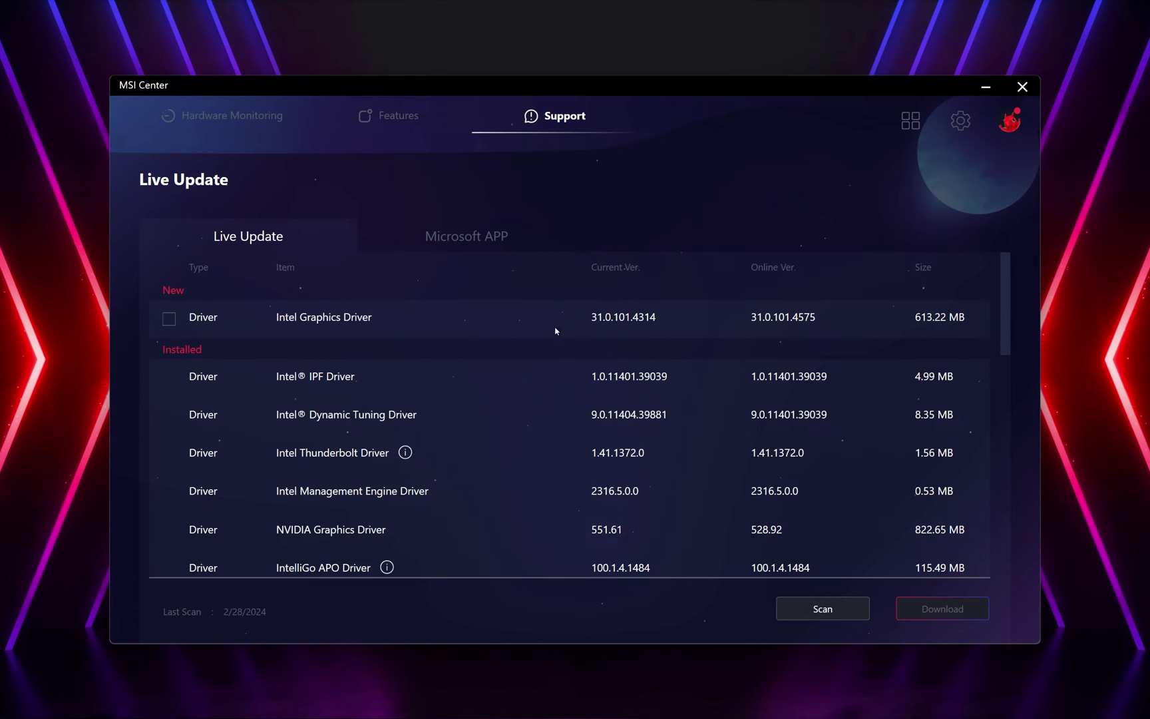
click(453, 241)
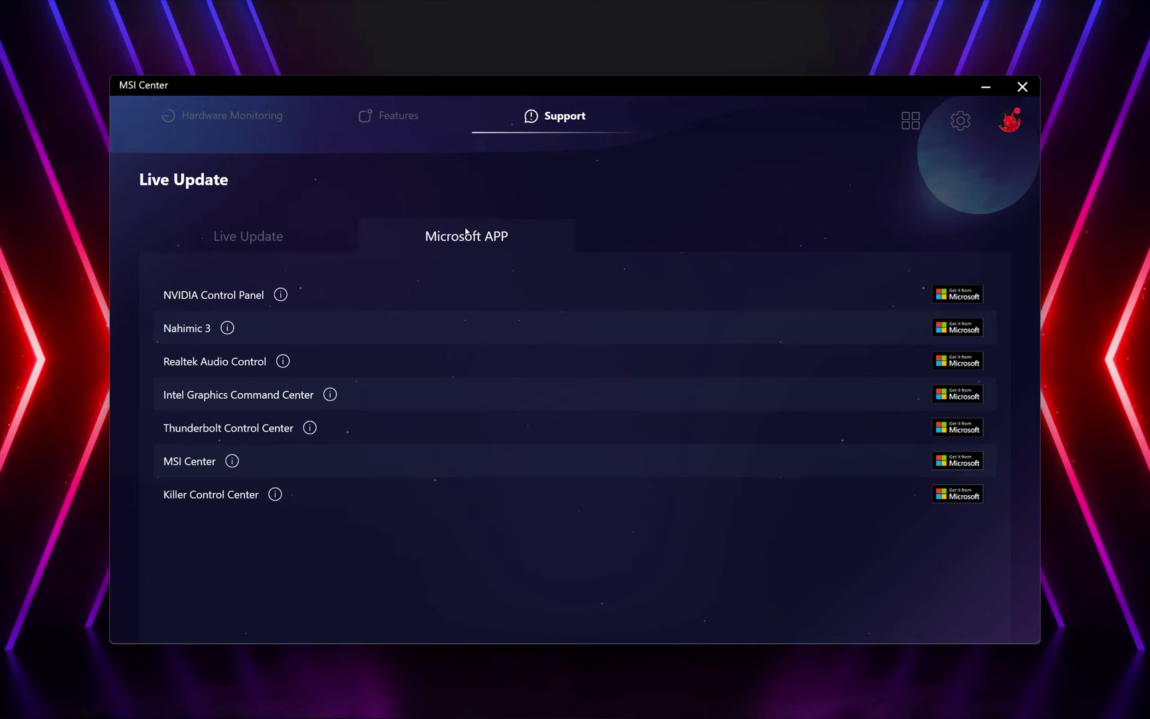
click(272, 238)
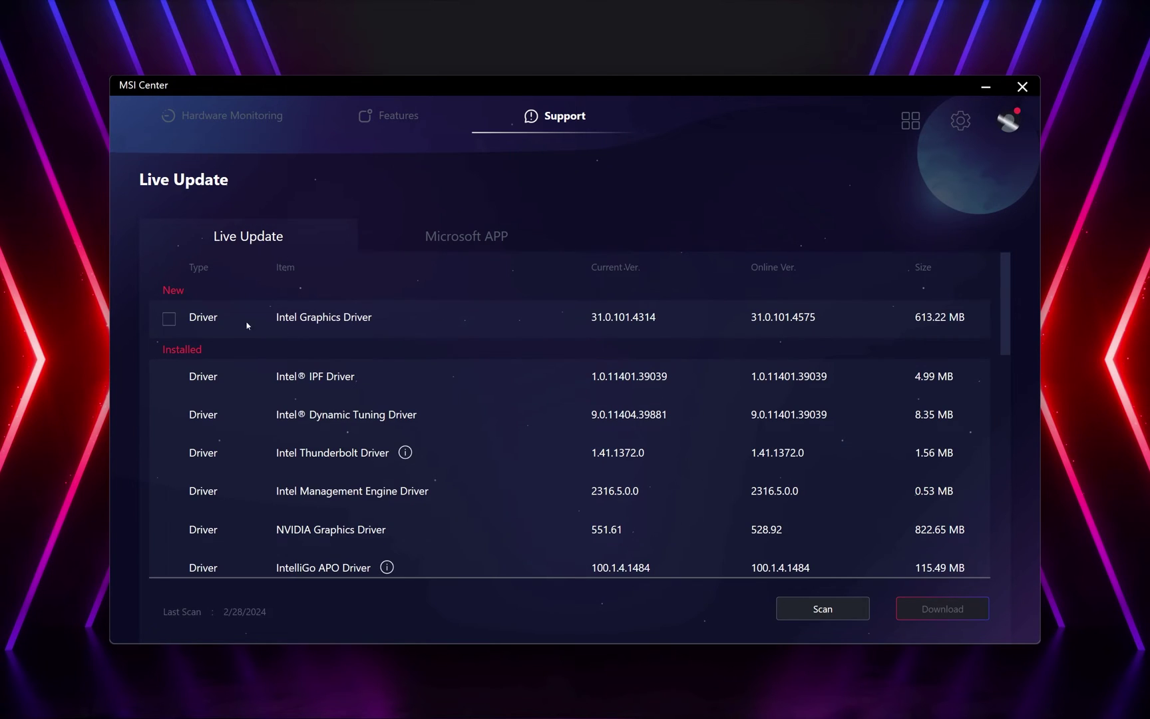
click(169, 318)
click(495, 243)
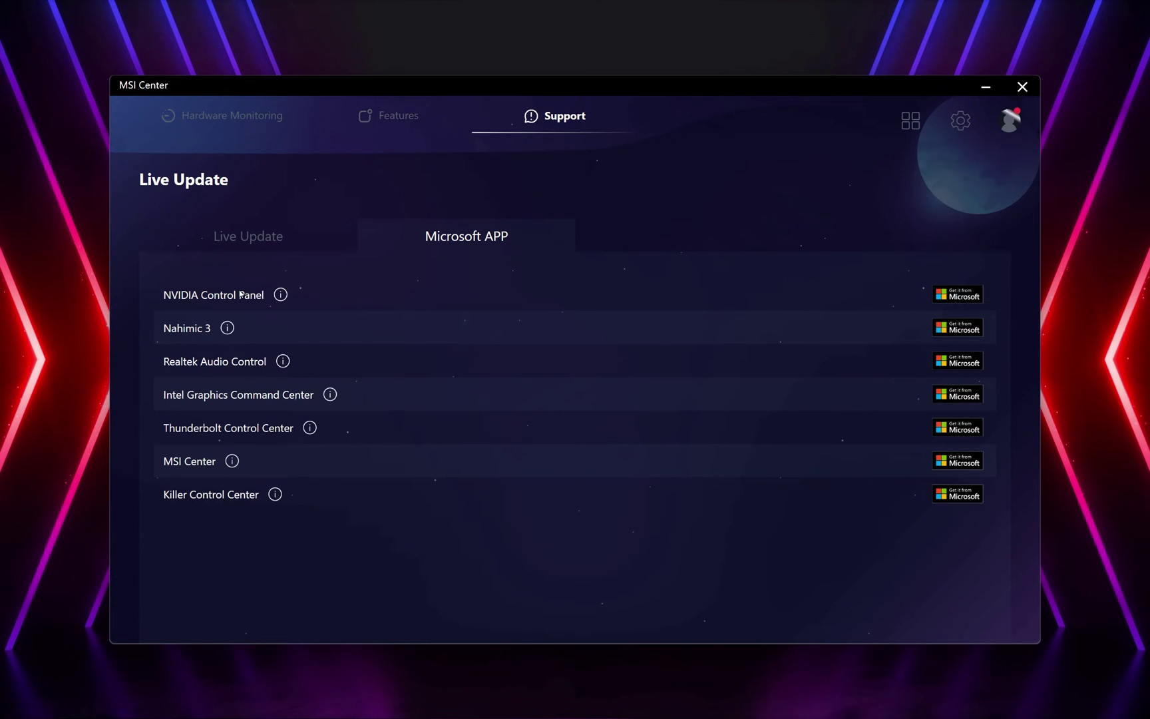
mouse_move(552, 119)
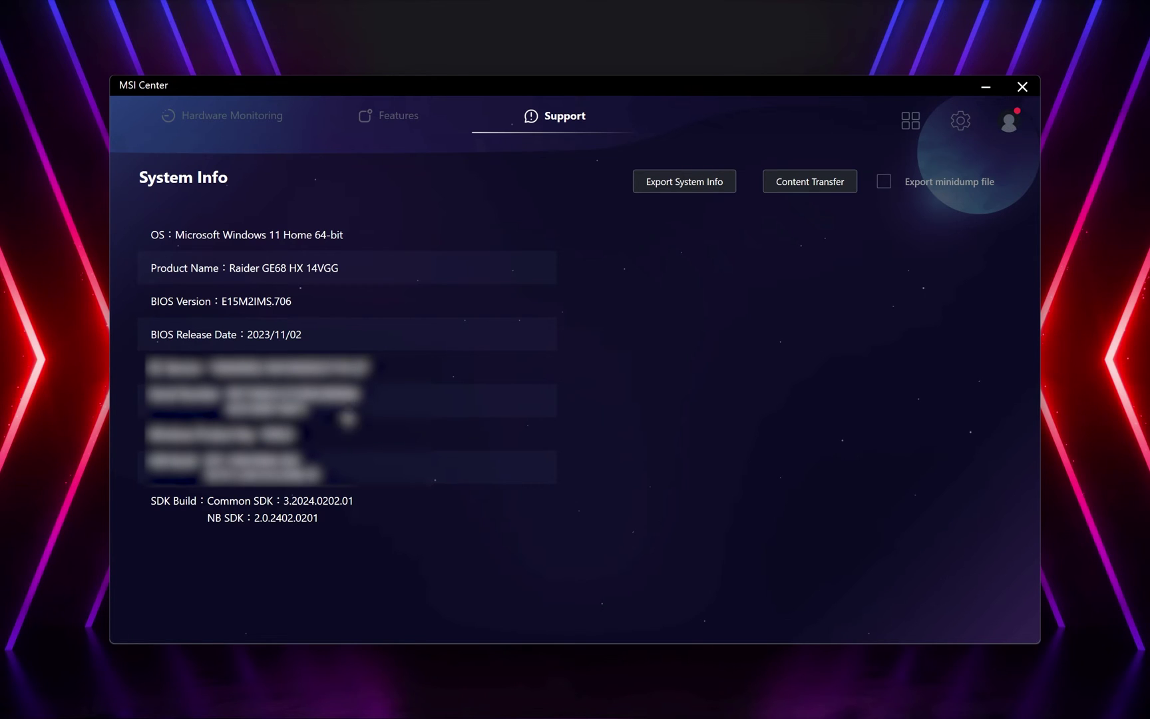
click(716, 189)
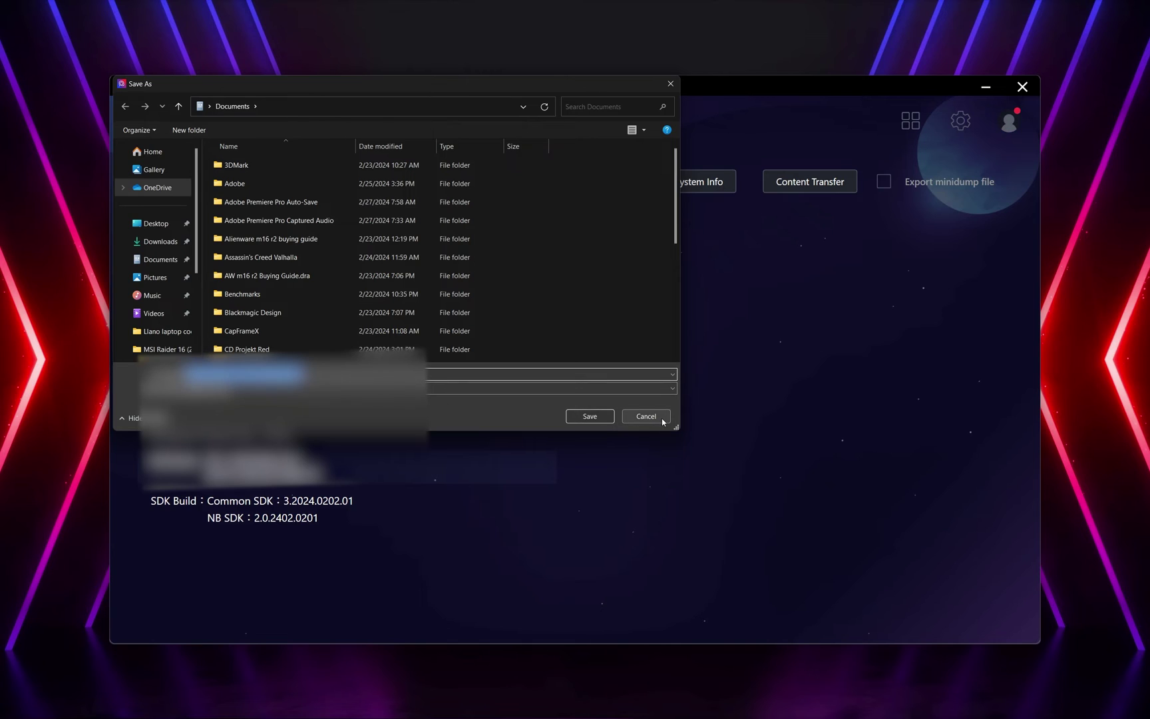
click(645, 417)
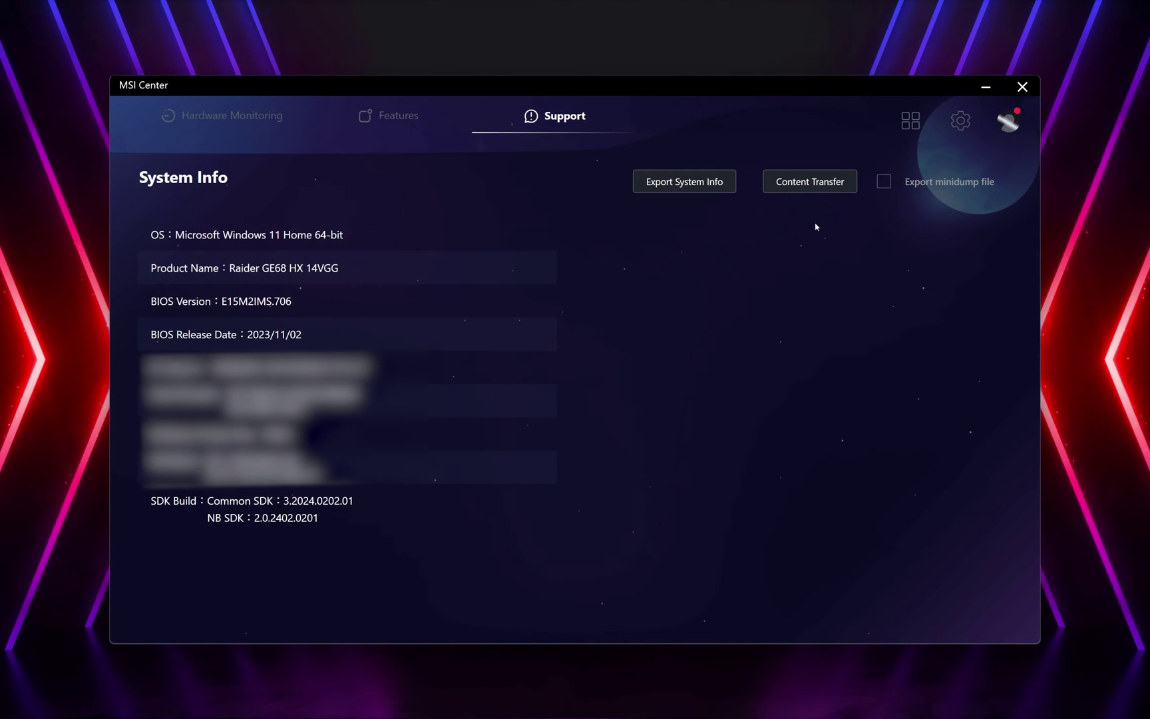
click(815, 187)
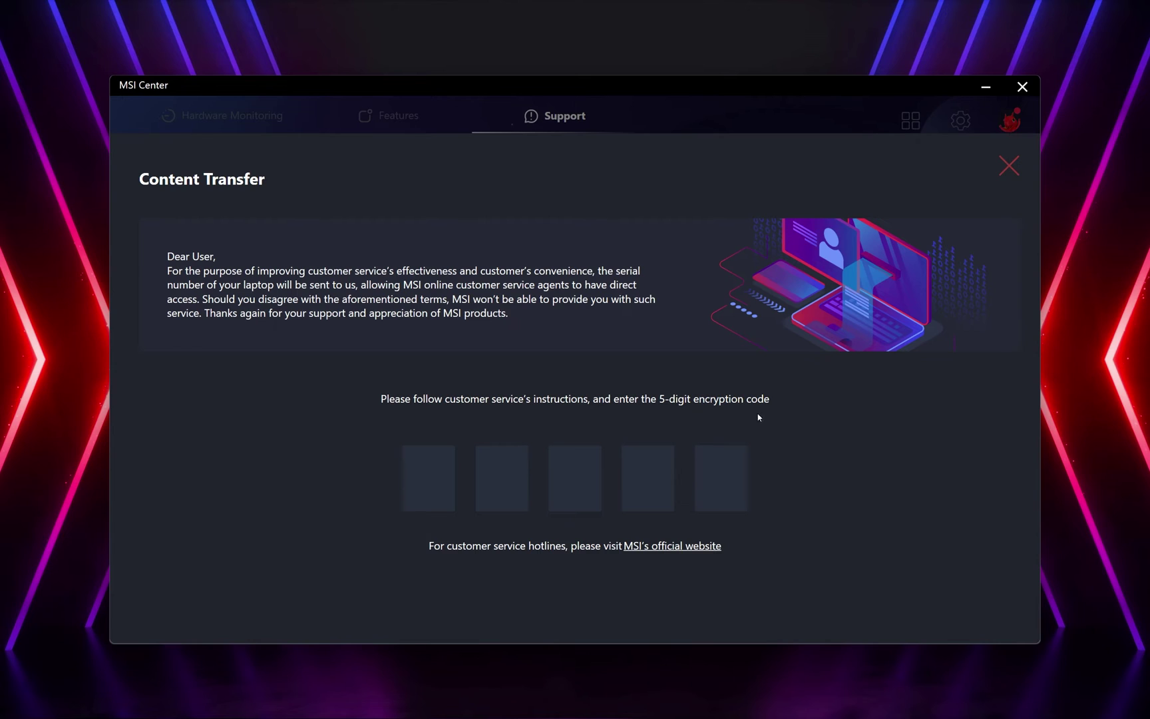
click(1009, 166)
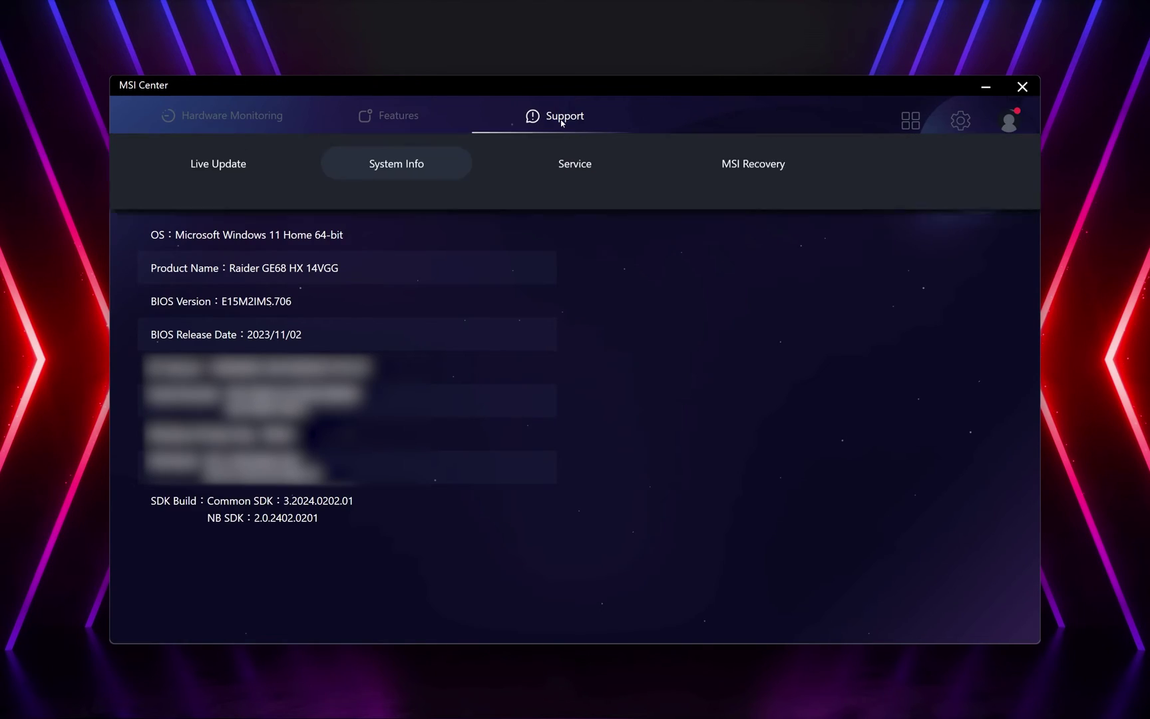
- Go to the Service support page and show its Knowledge Base article list
click(576, 182)
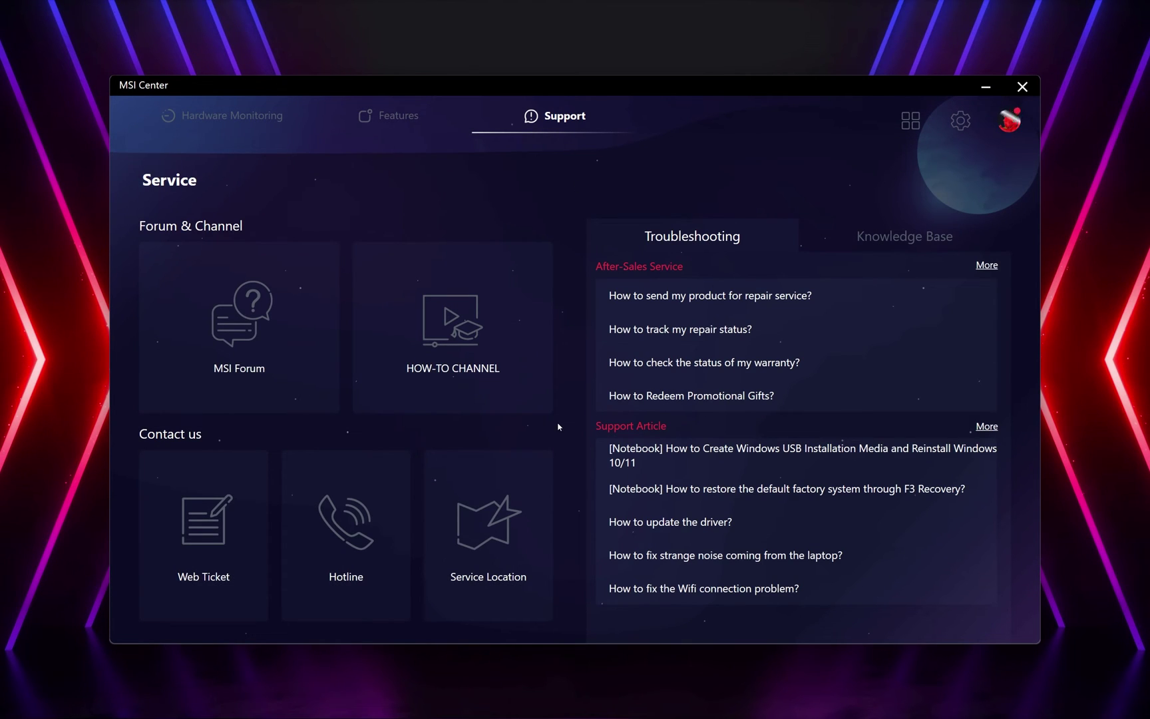
click(890, 238)
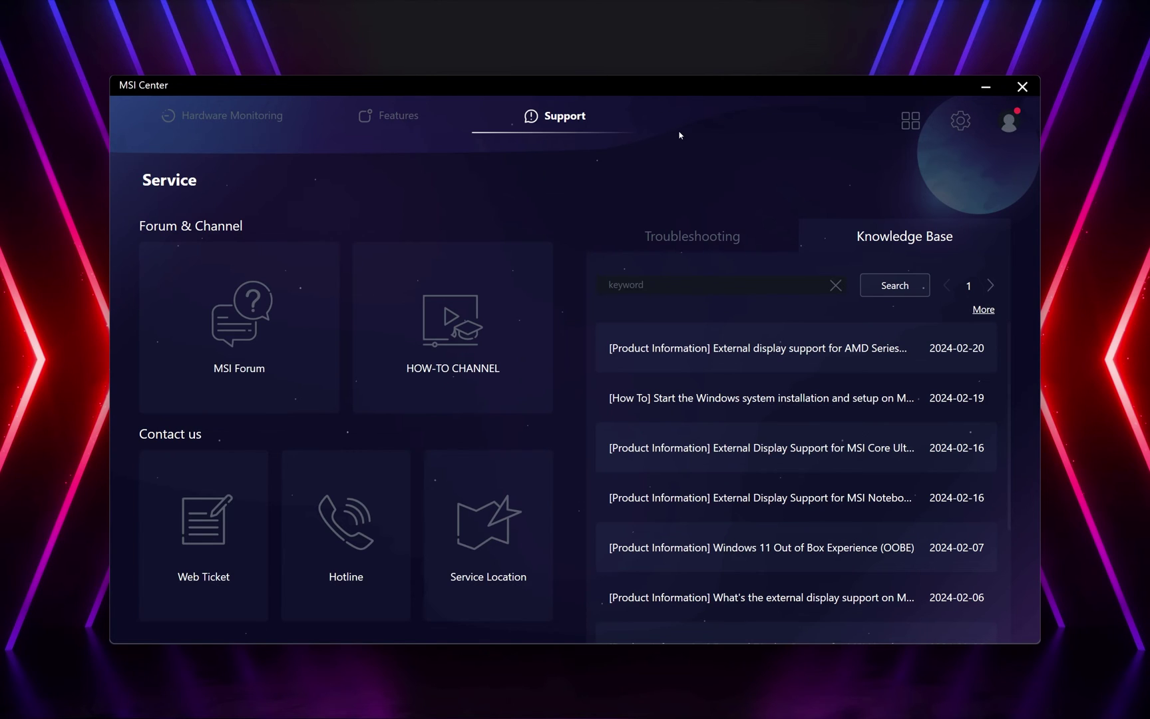
mouse_move(680, 169)
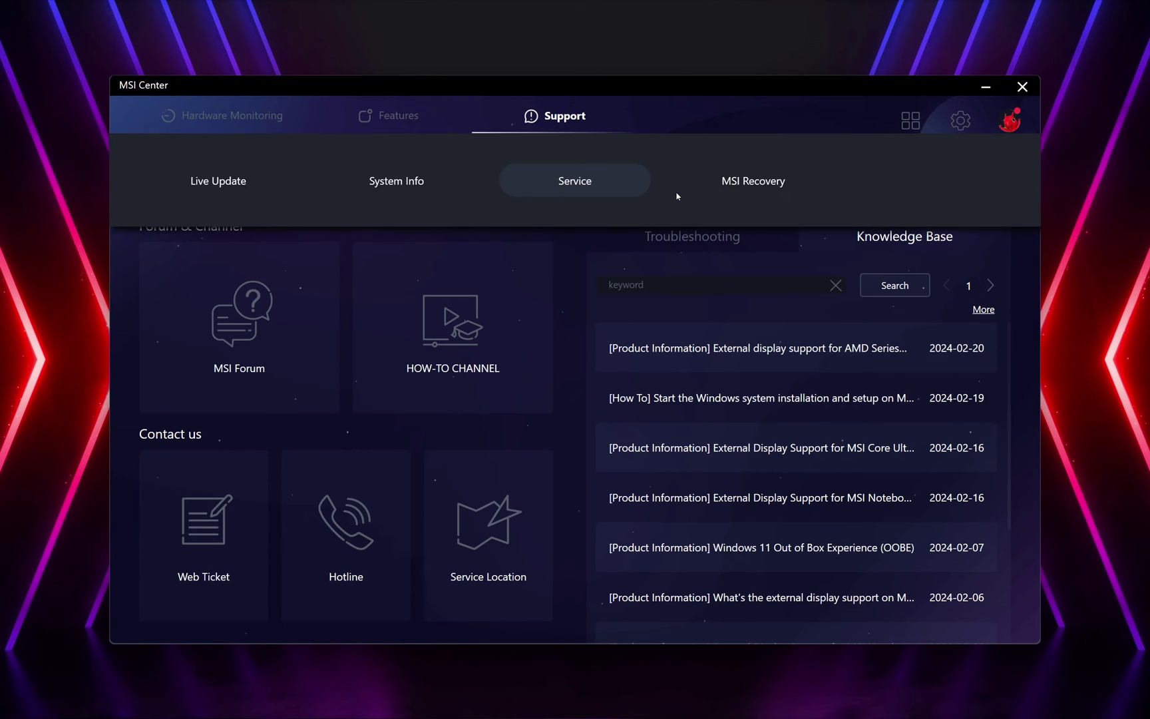
- Start MSI Recovery and answer No to restarting into WinPE
click(761, 186)
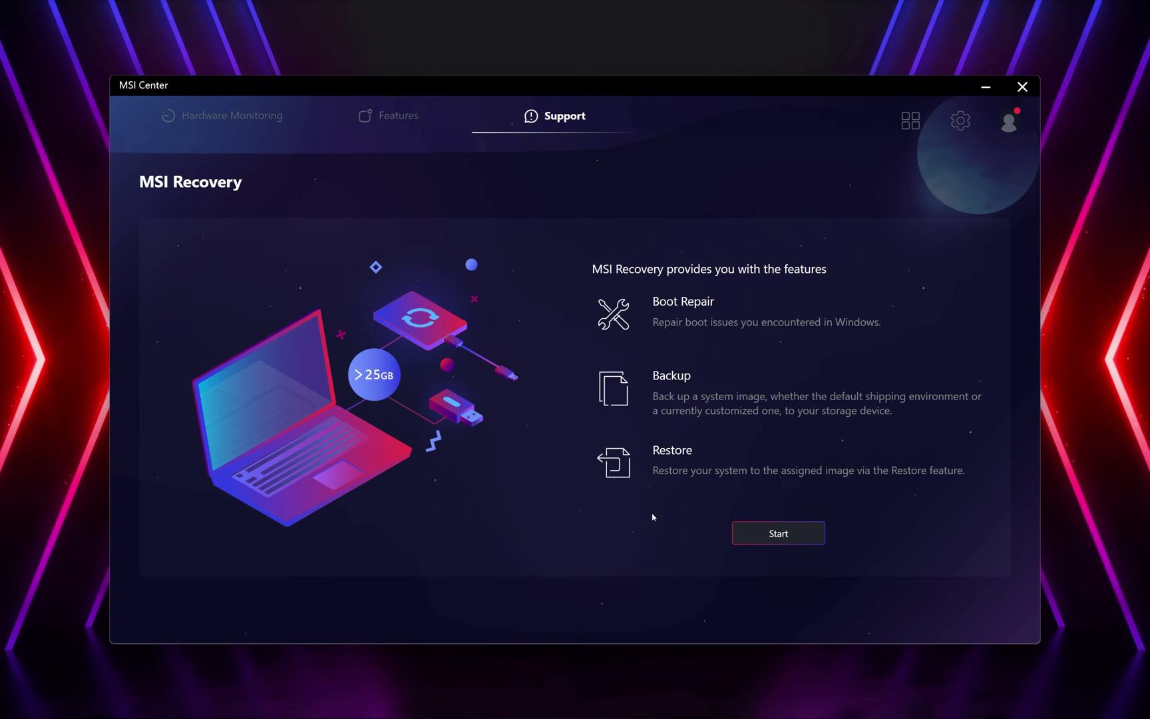
click(791, 532)
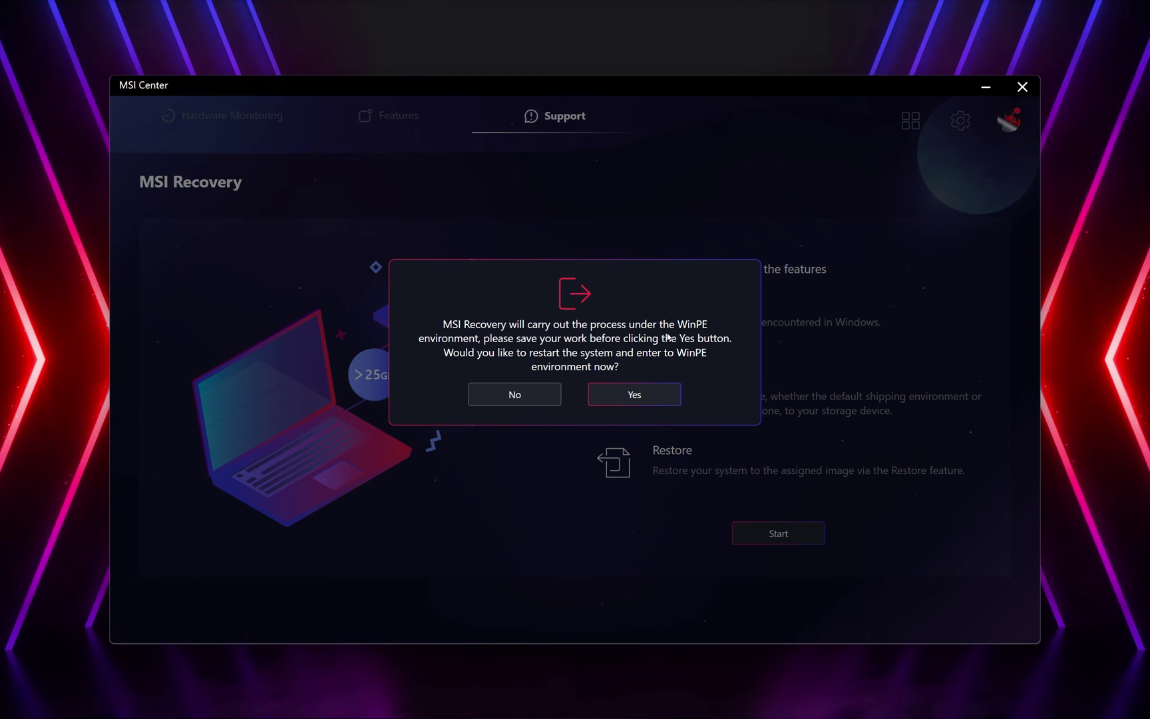
click(496, 403)
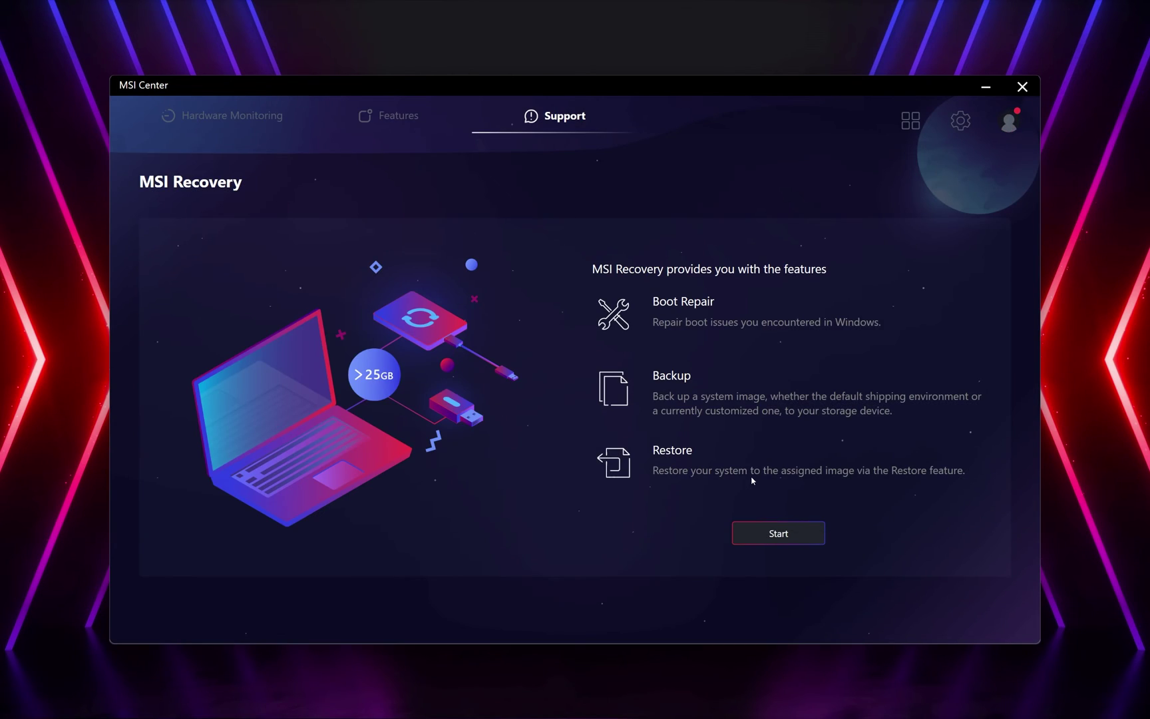
- Open Feature Sets and browse the installed features and installable items like Mystic Light and True Color
click(912, 122)
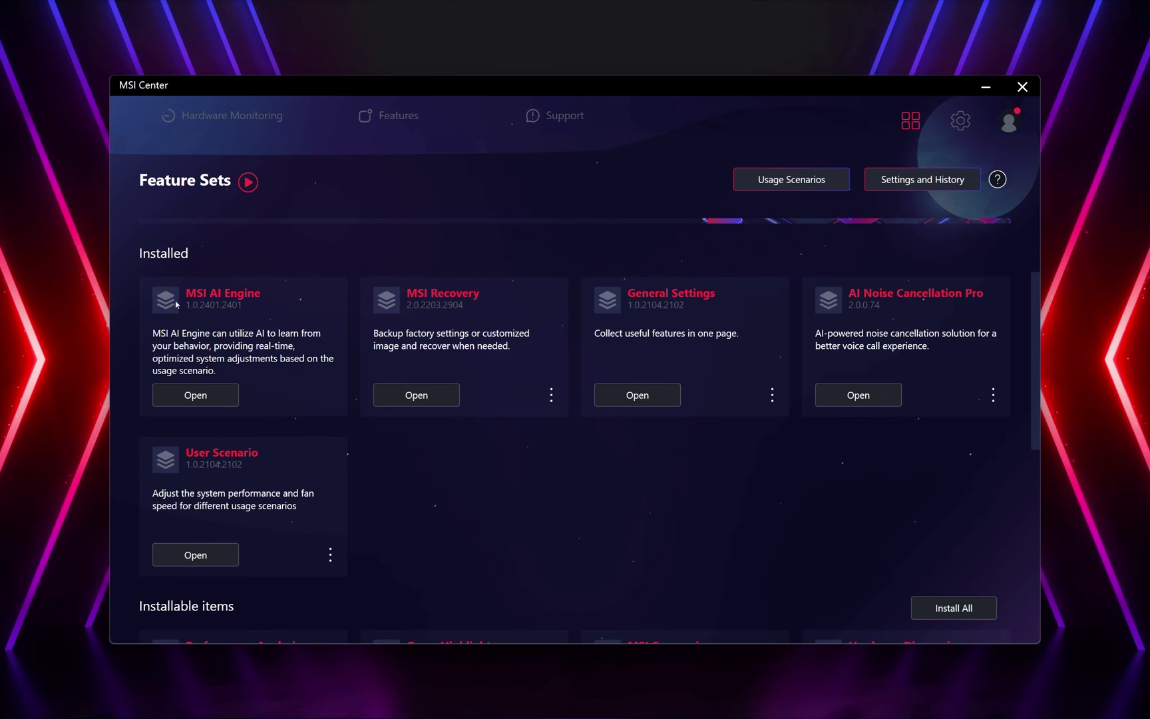
scroll(531, 452, down, 1)
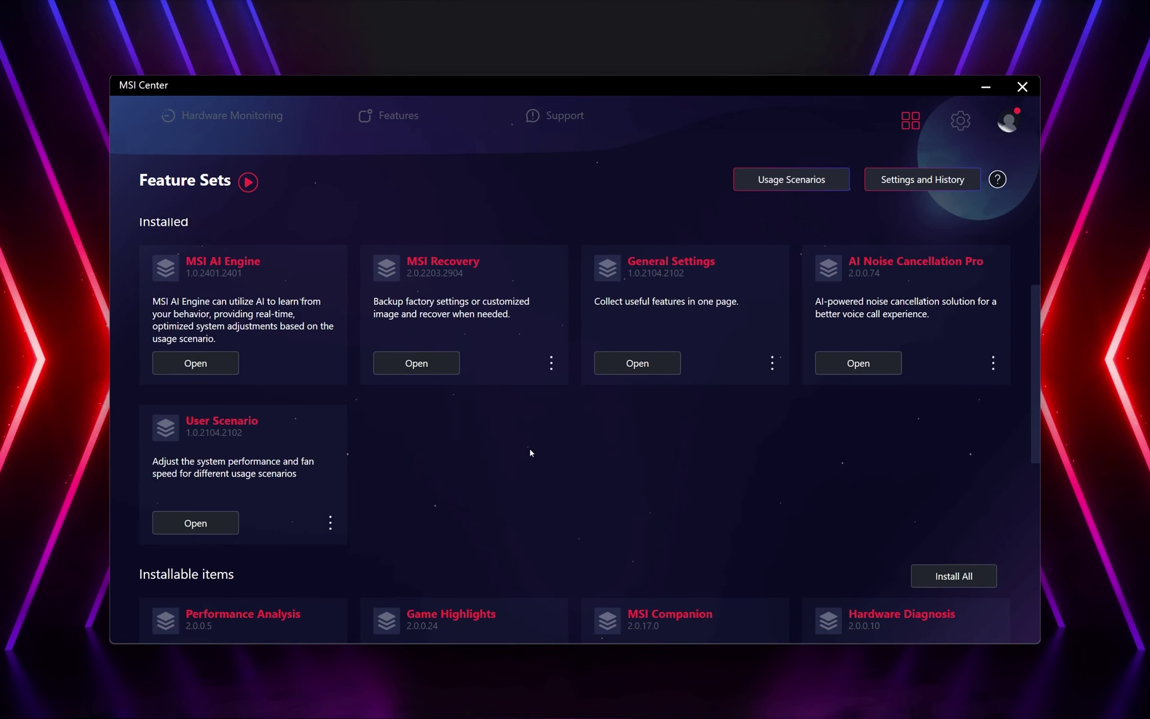
scroll(531, 453, down, 5)
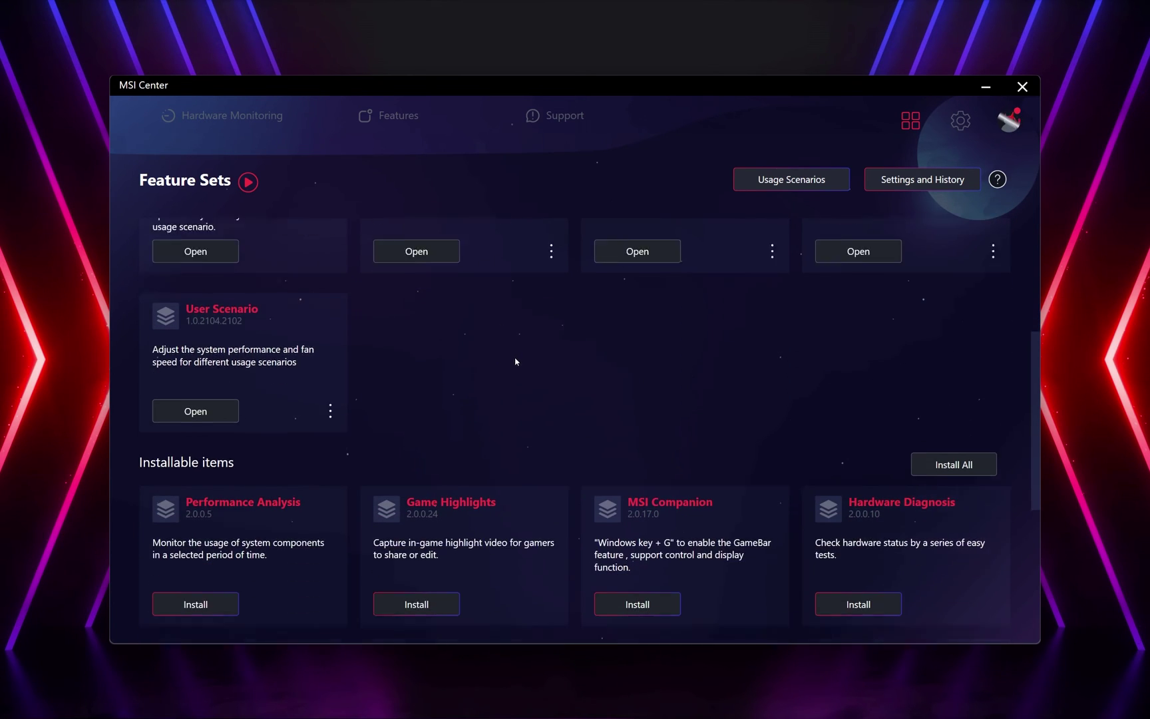
scroll(527, 383, down, 1)
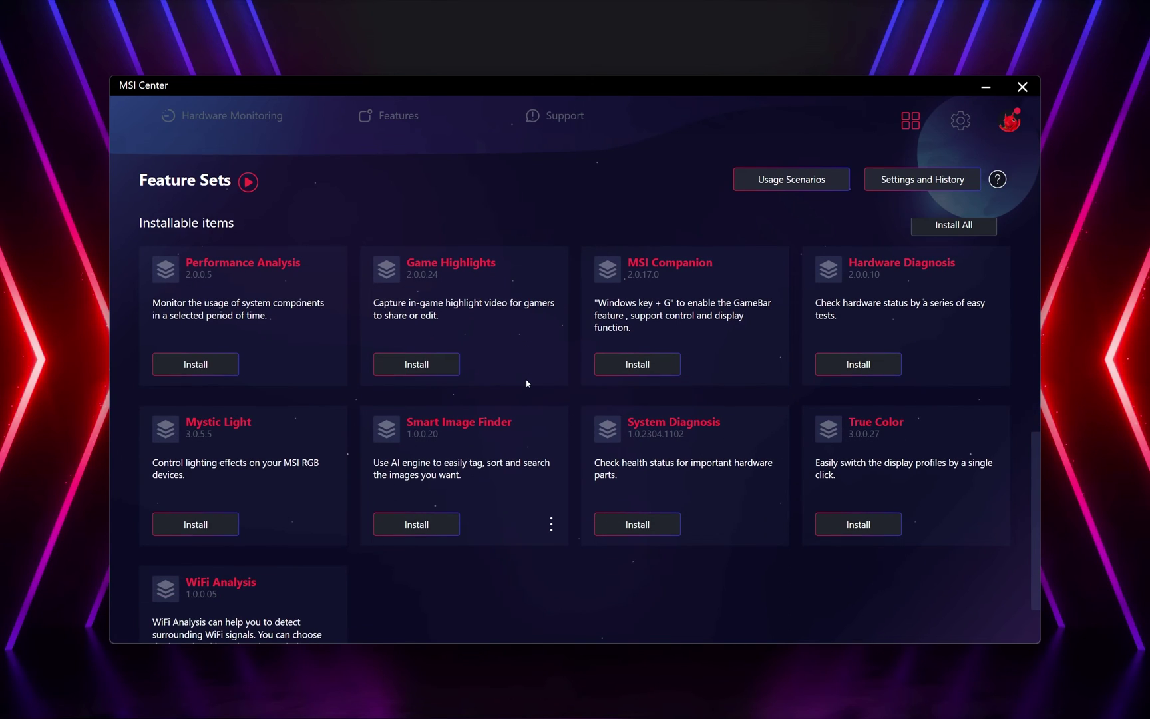
scroll(530, 376, down, 1)
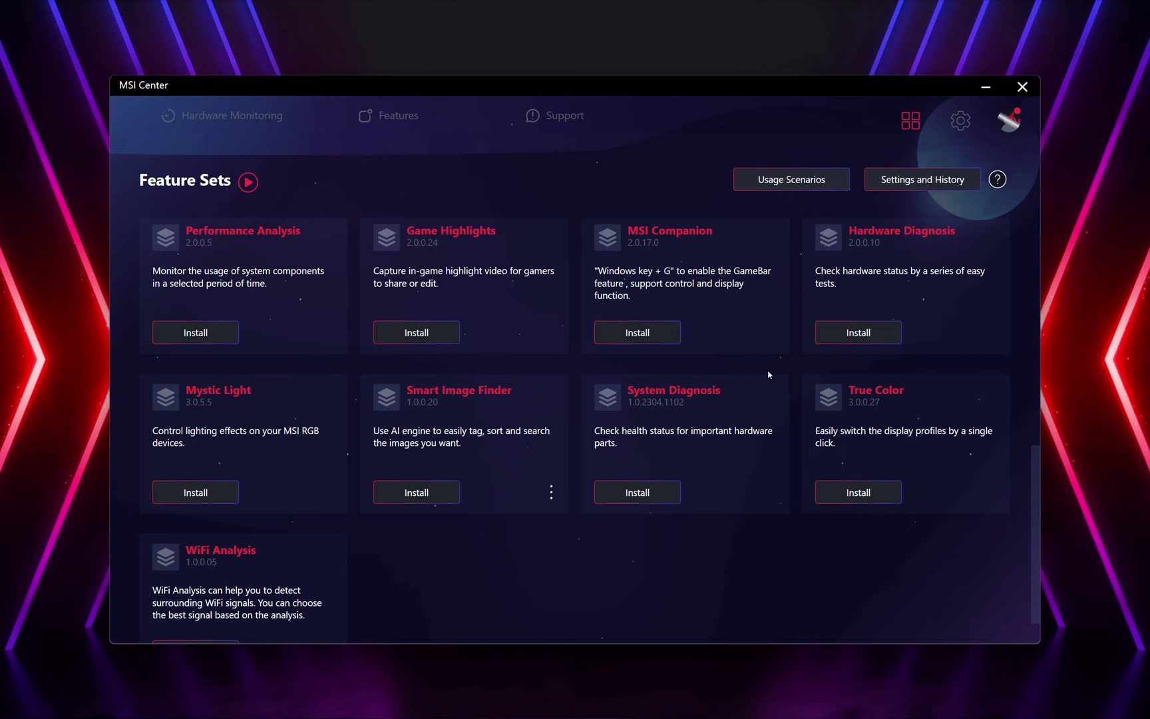
scroll(733, 350, up, 5)
scroll(770, 373, up, 2)
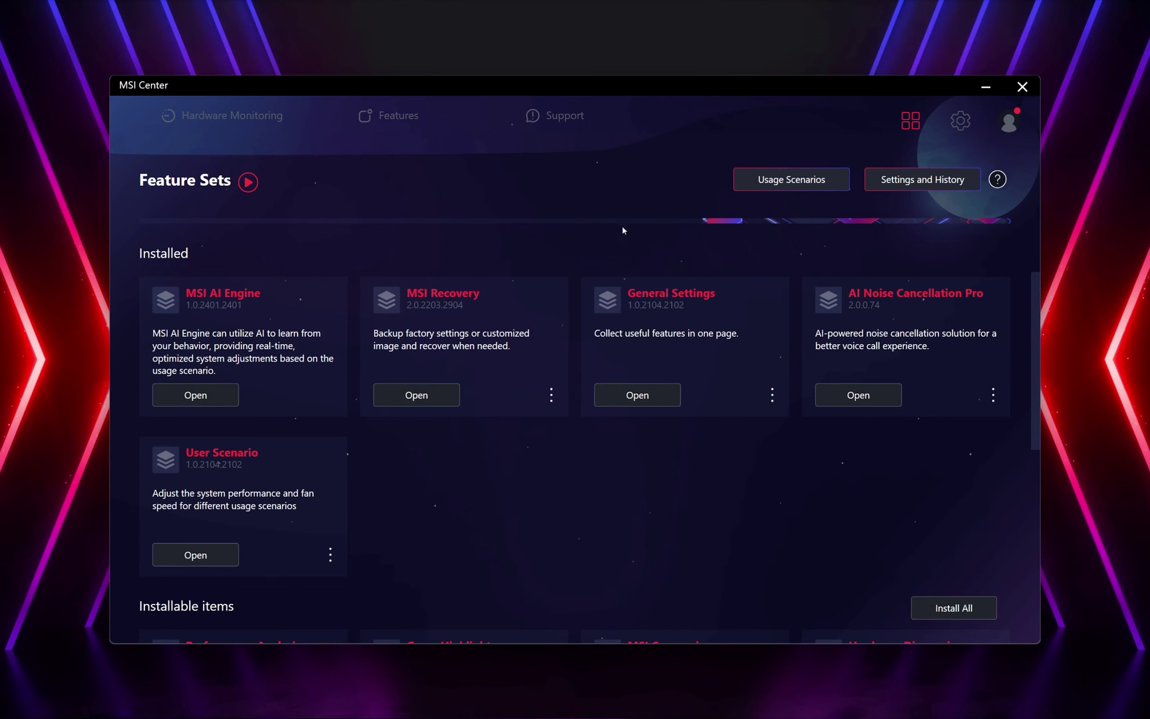
- In Settings and History, tick the Features update reminder, then close the page
click(922, 179)
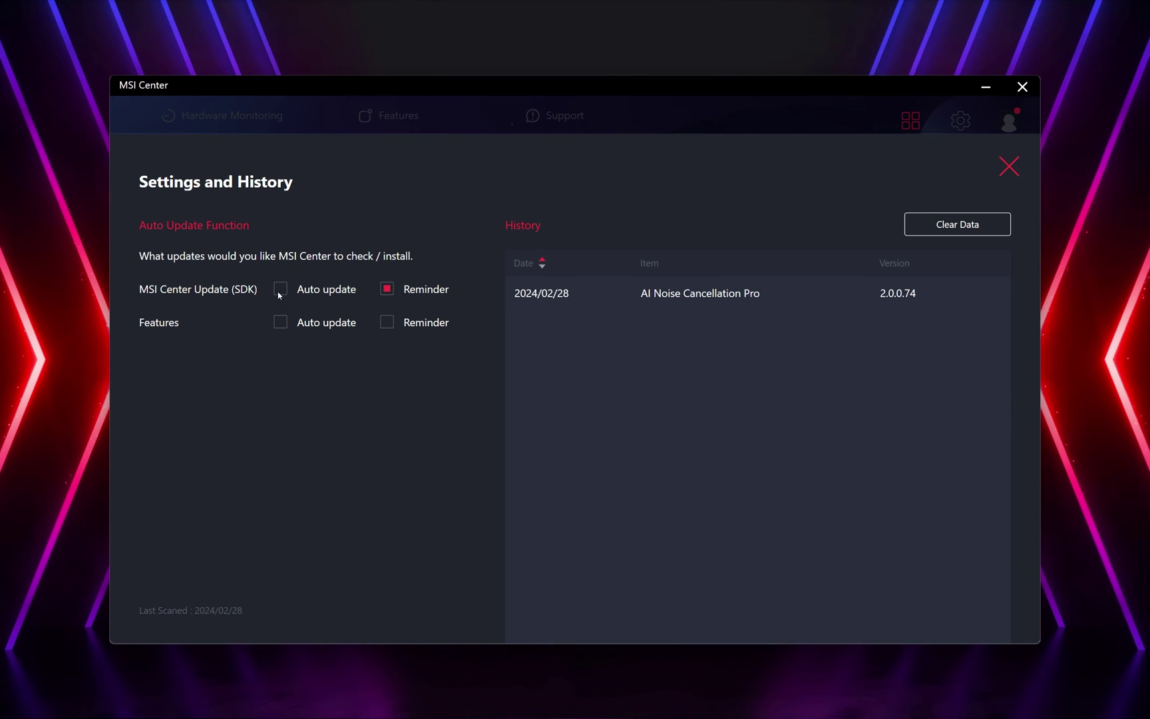
click(389, 325)
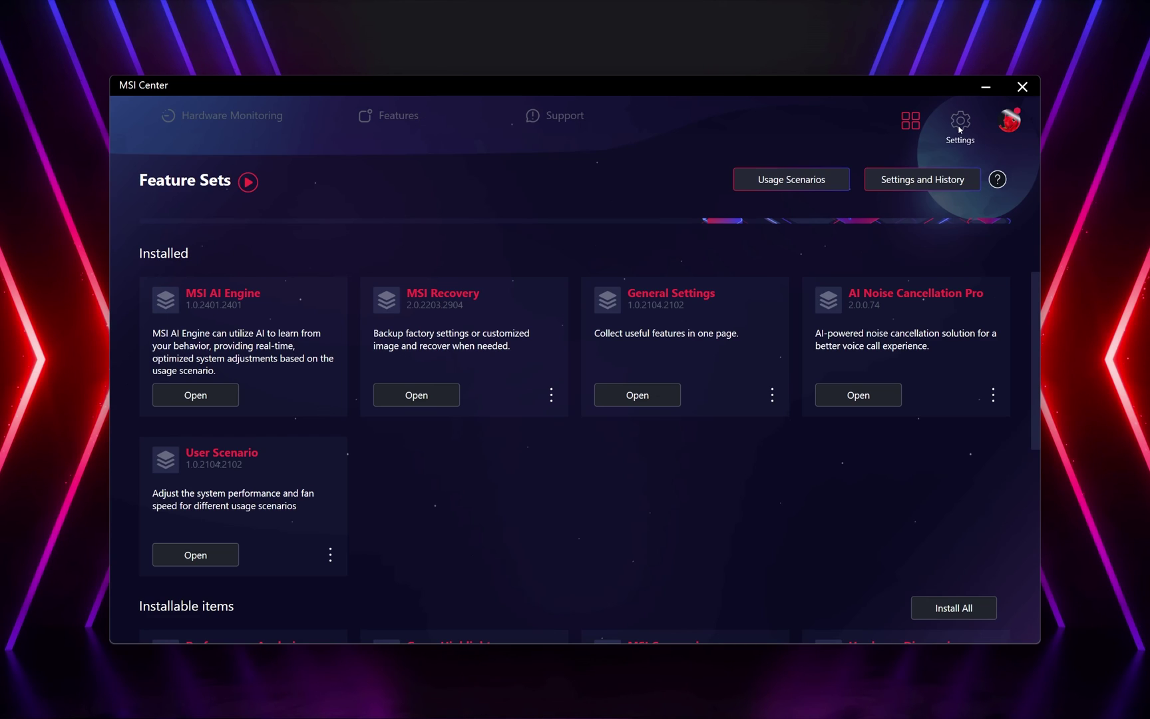
click(1010, 166)
- Preview the Dark, Light, Dream and Contrast themes, keep Planet, and leave the language as English
click(963, 123)
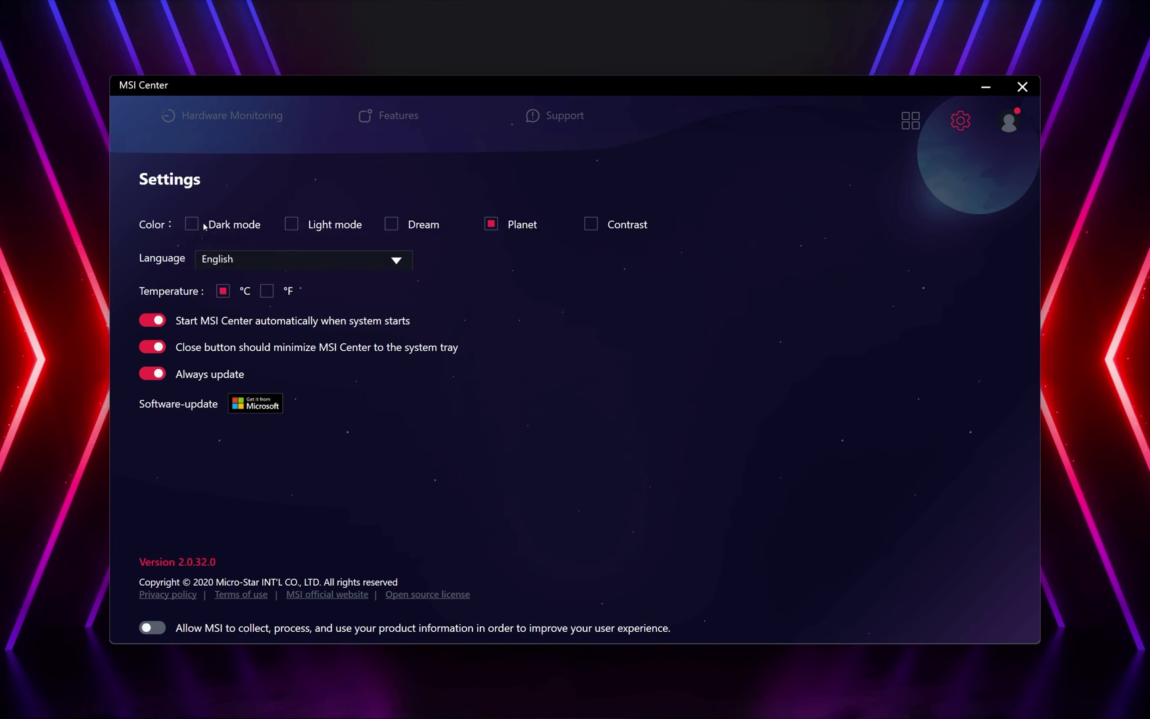
mouse_move(198, 224)
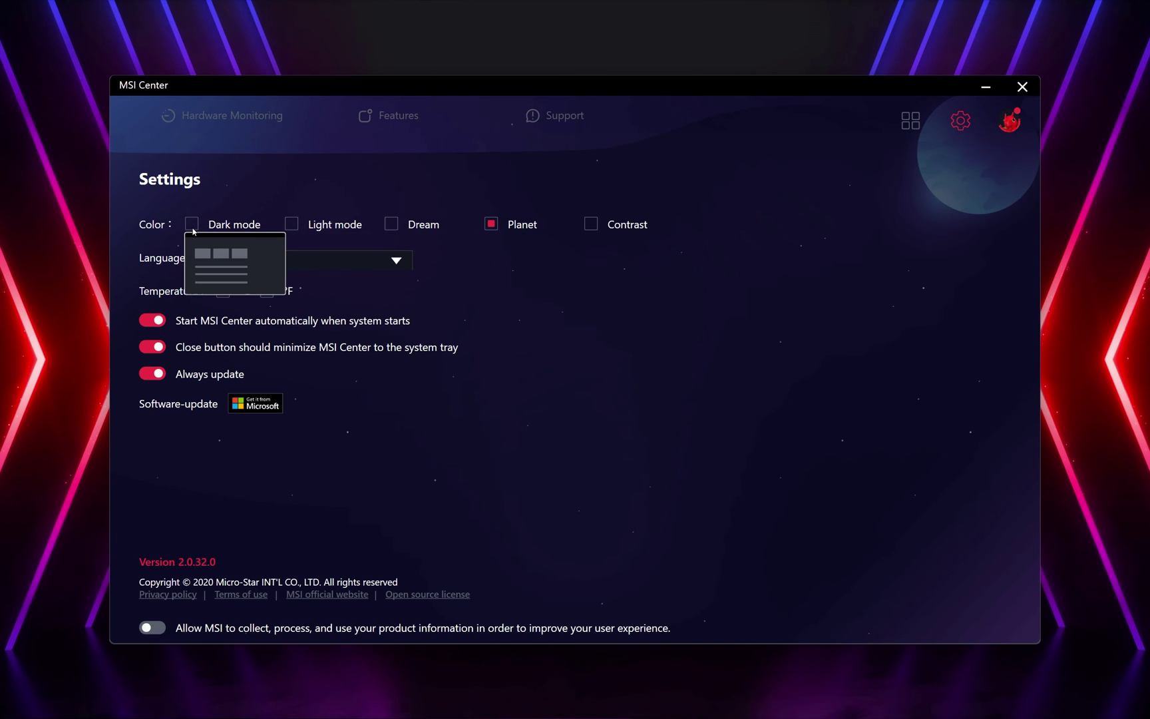
click(193, 225)
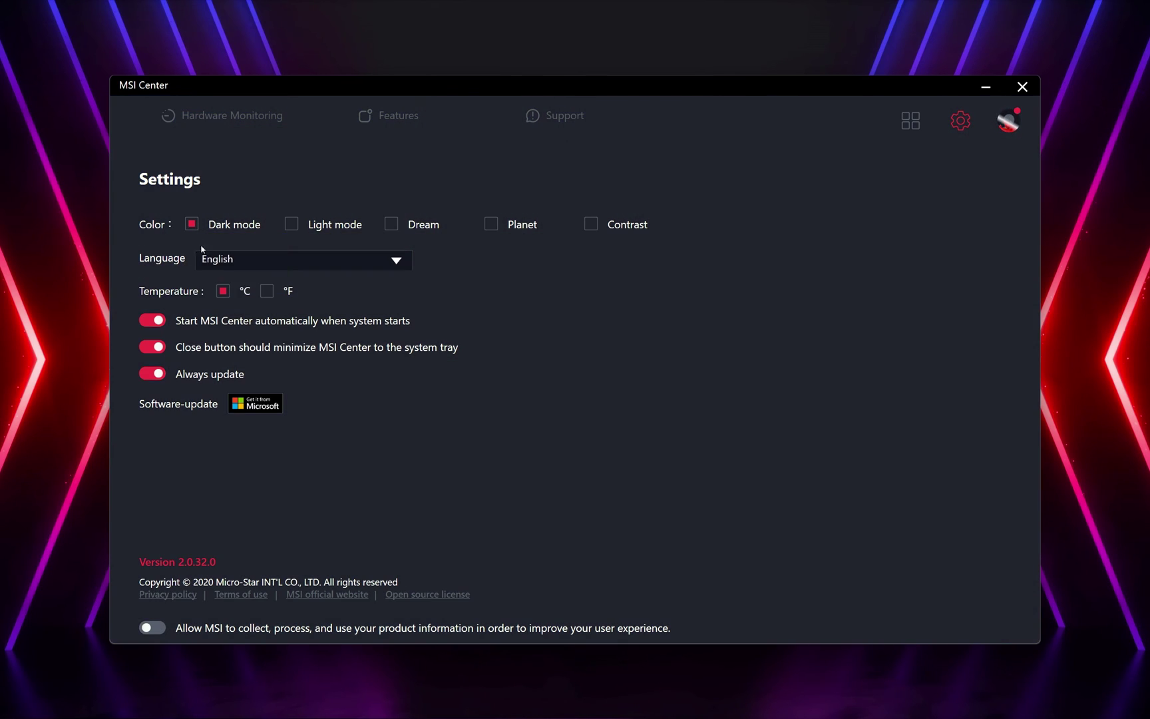
click(297, 226)
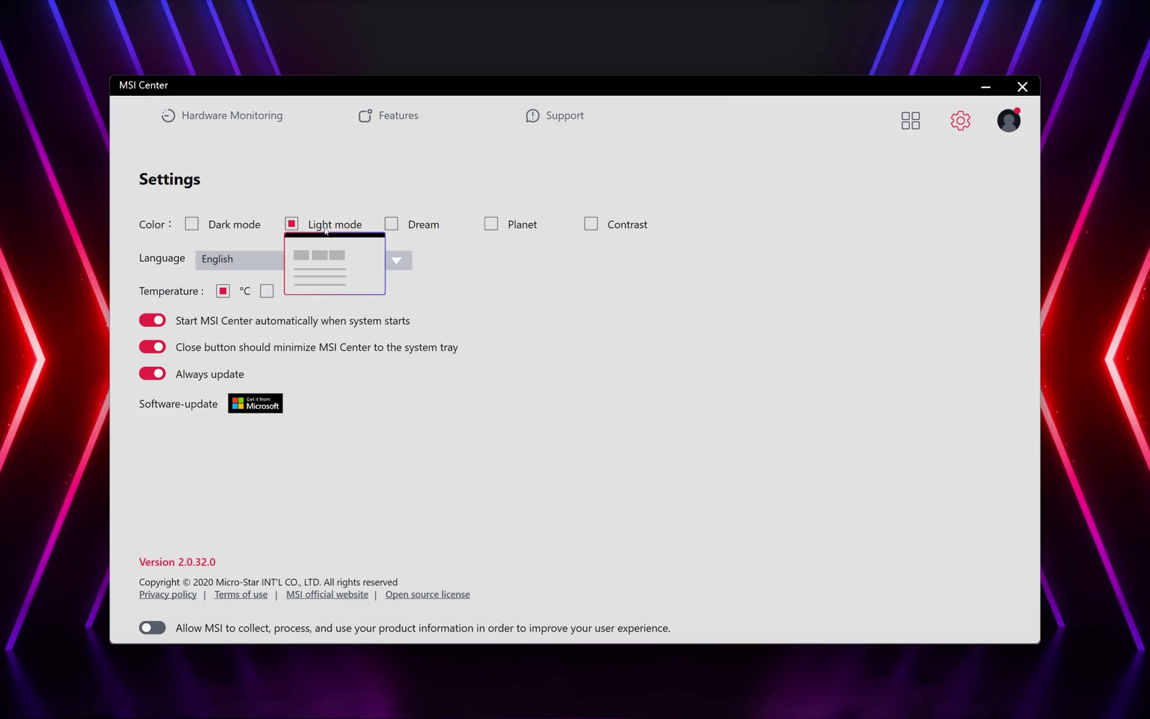
click(393, 224)
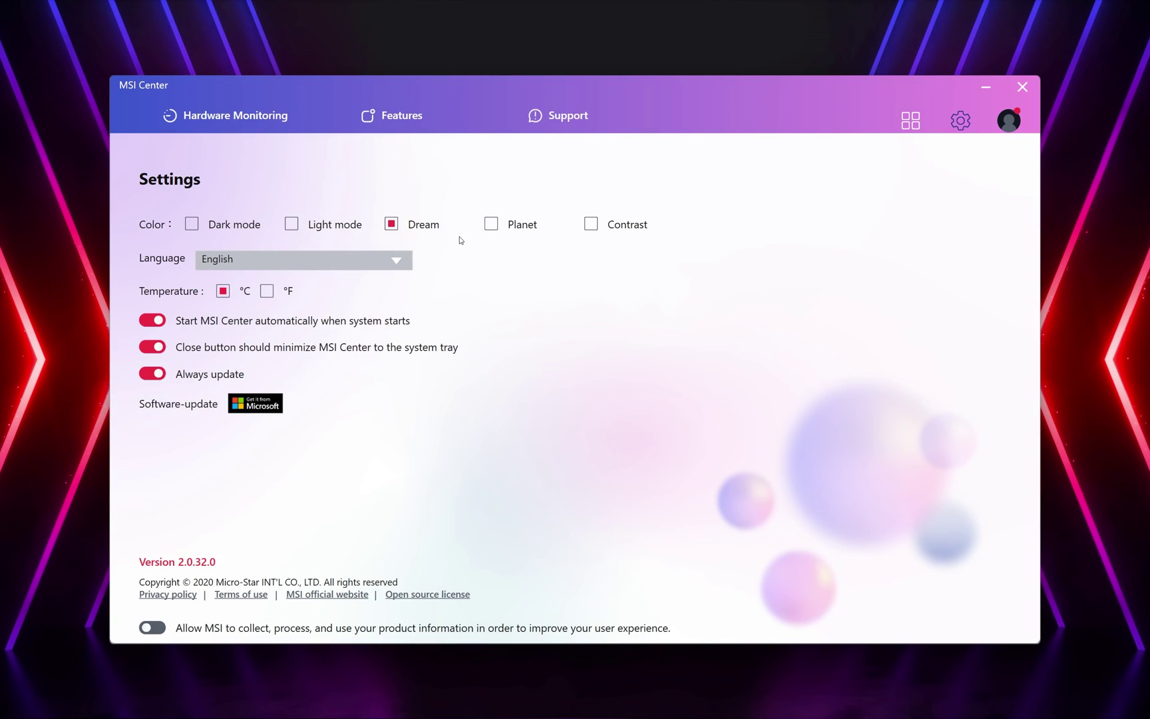
click(491, 225)
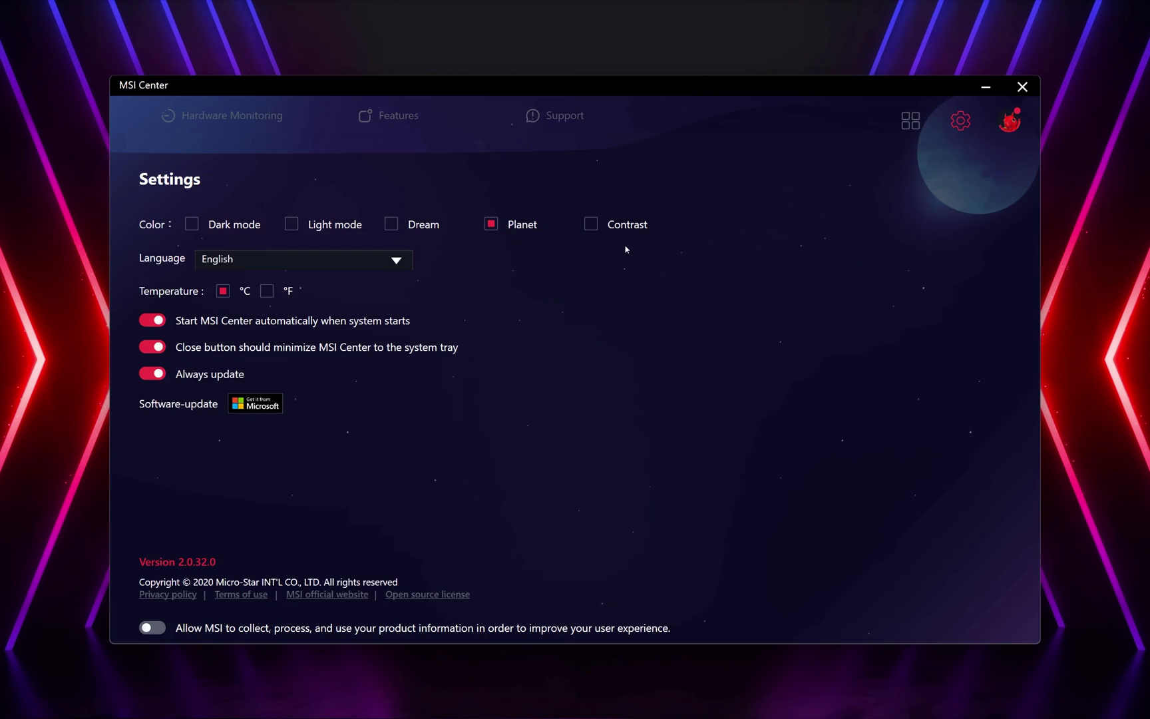
click(590, 227)
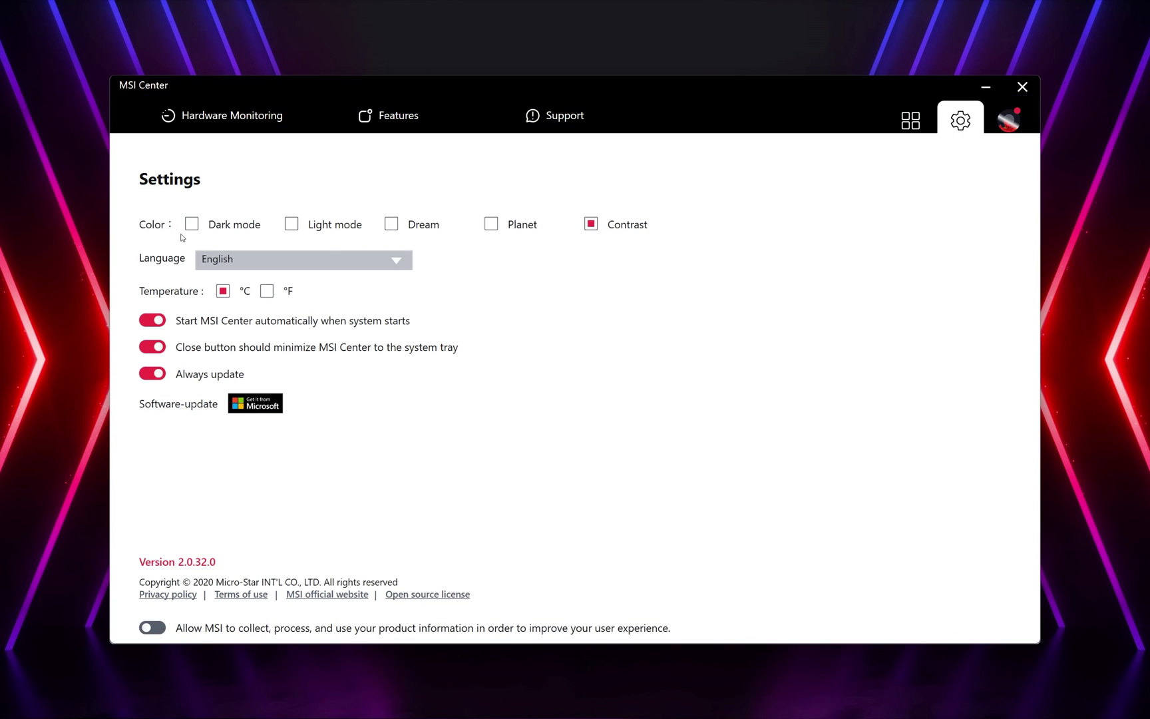
click(490, 225)
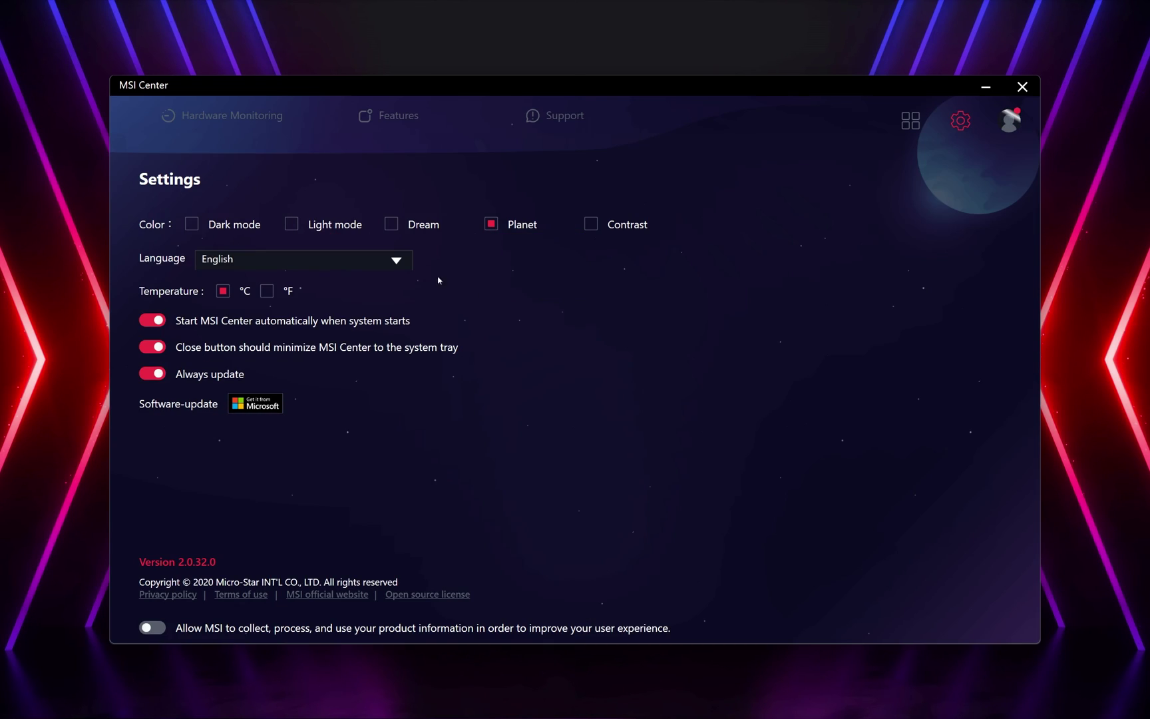
click(400, 261)
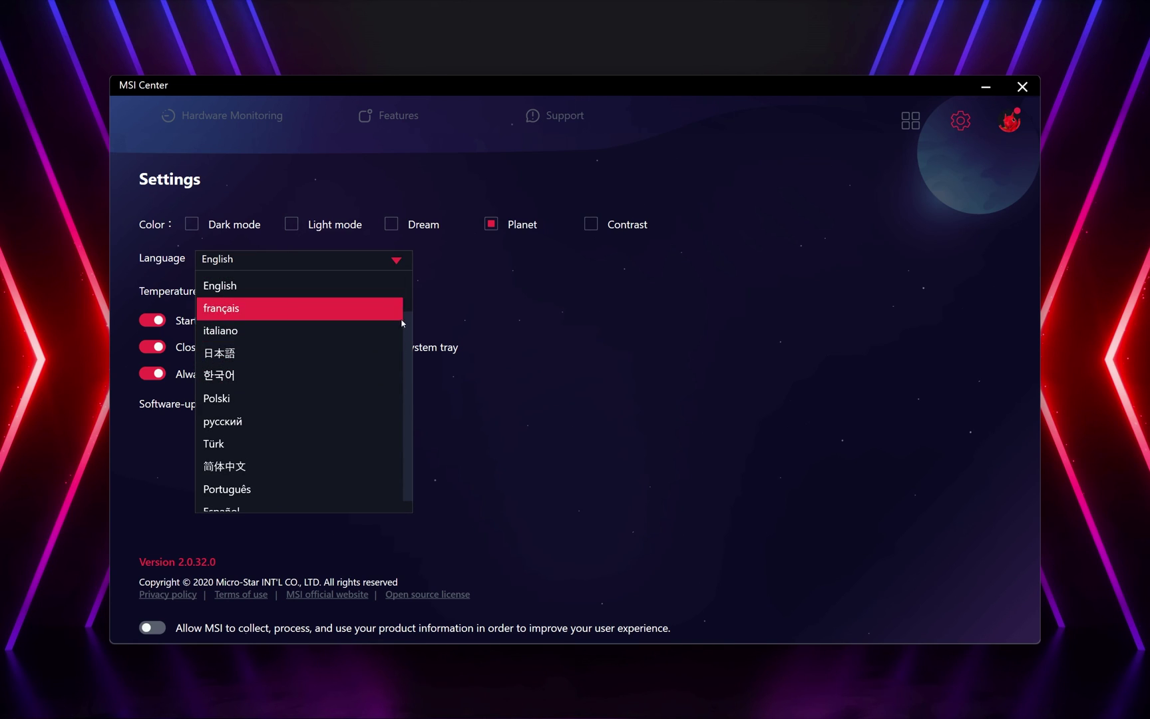
click(516, 305)
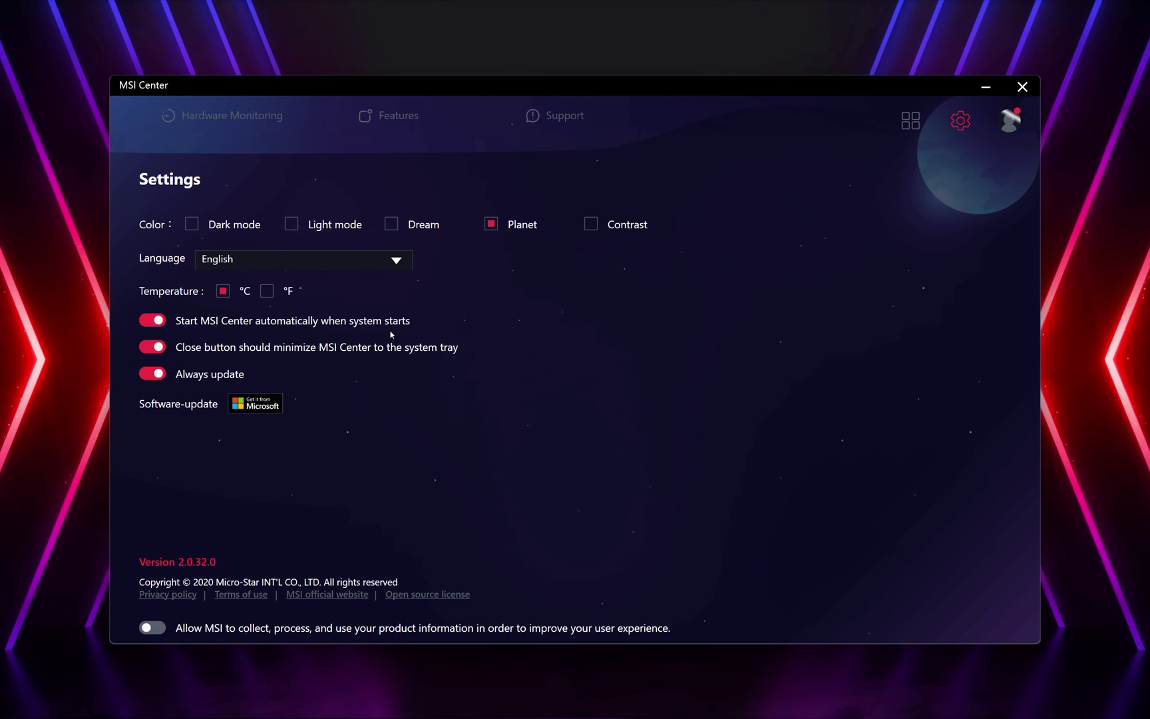
- Show Registration for the Raider GE68 HX 14VGG laptop and reveal the account Login option
click(1012, 122)
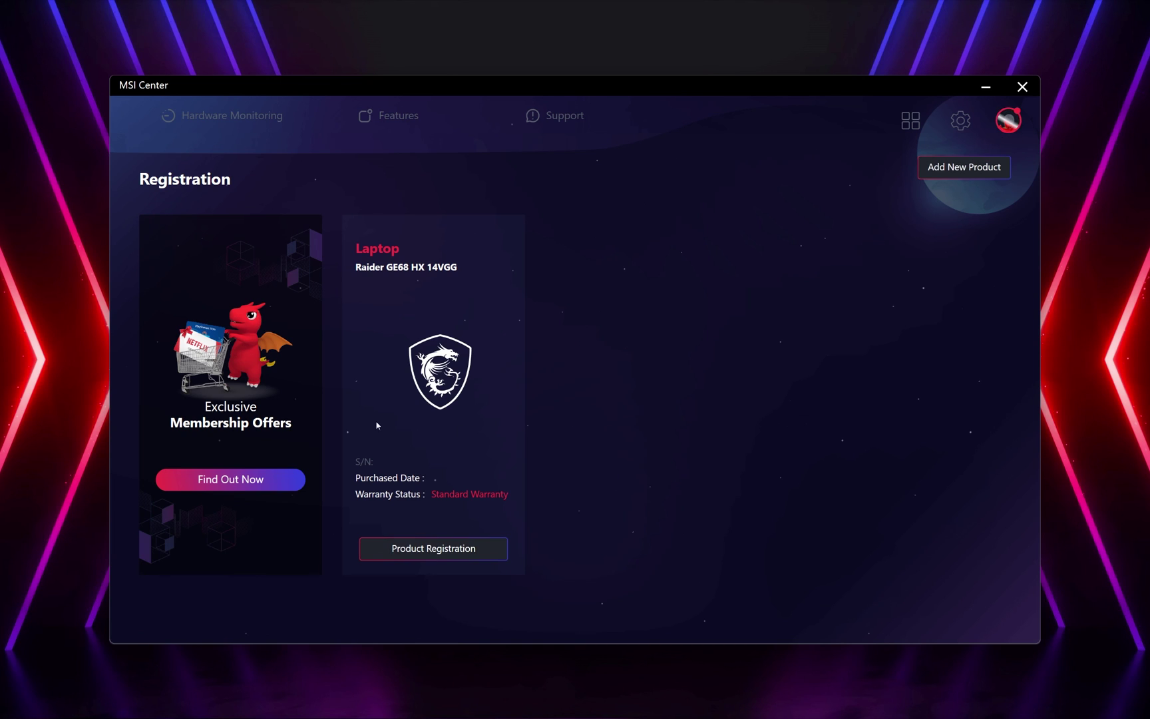
click(1010, 123)
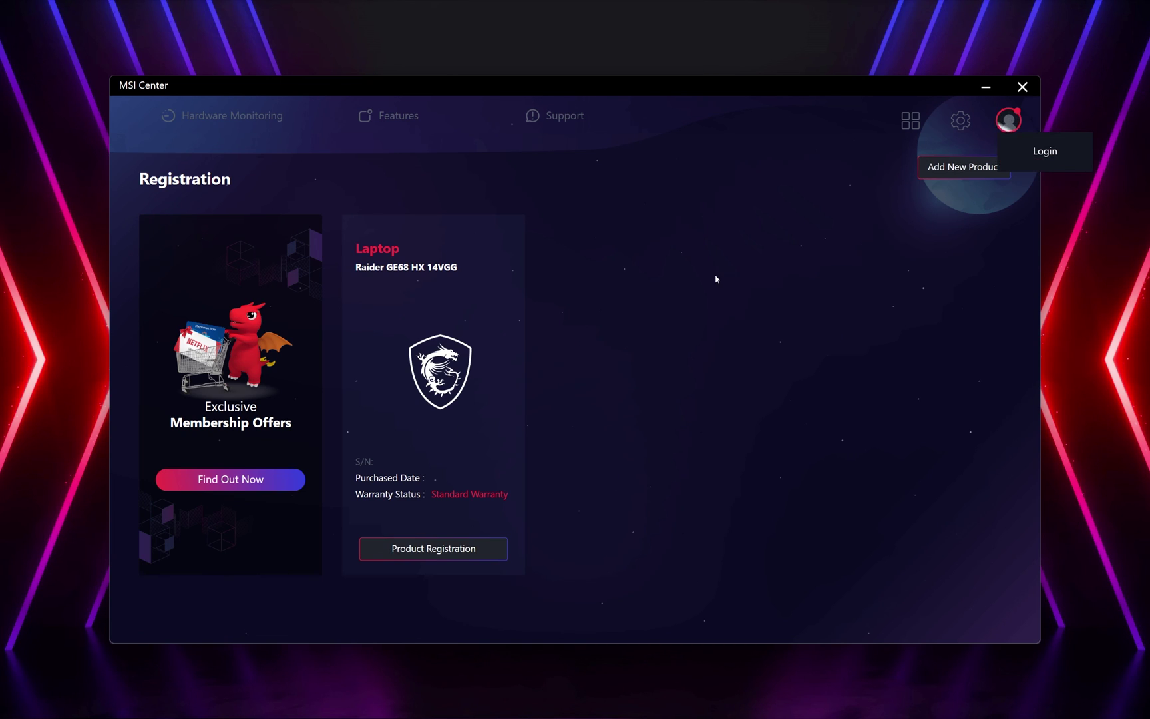